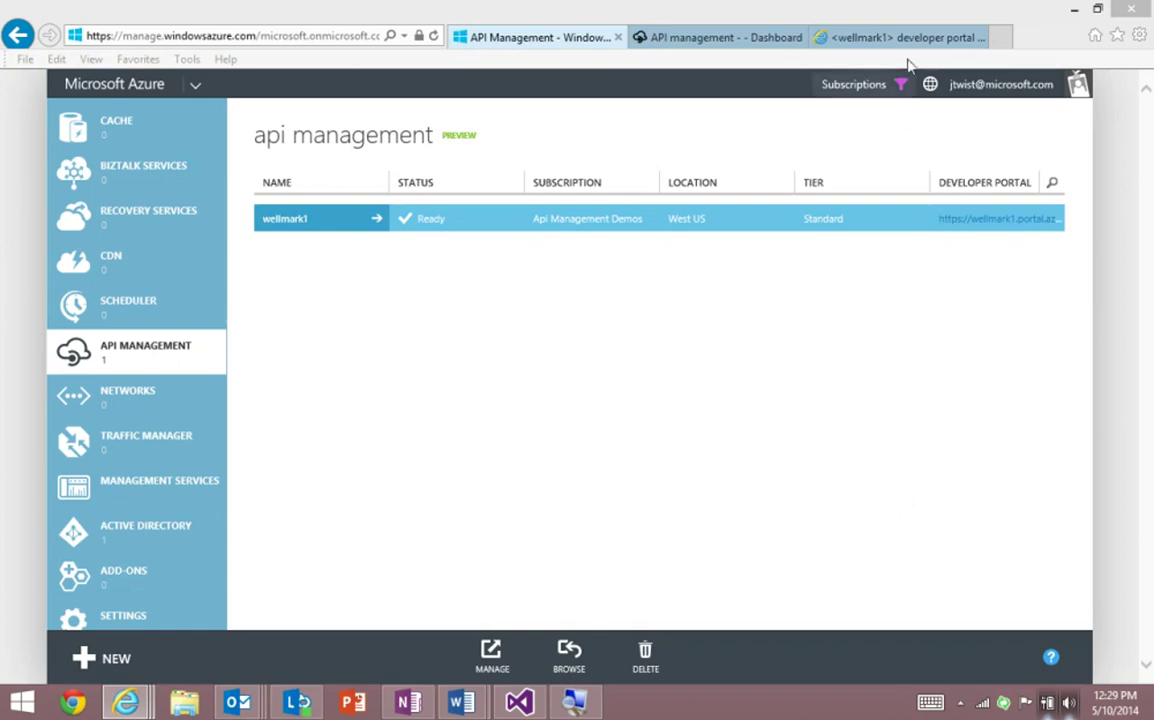
- Open the ProvidersByZip documentation of the Health Care Provider Finder API in the developer portal
{"action": "left_click", "coordinate": [822, 38]}
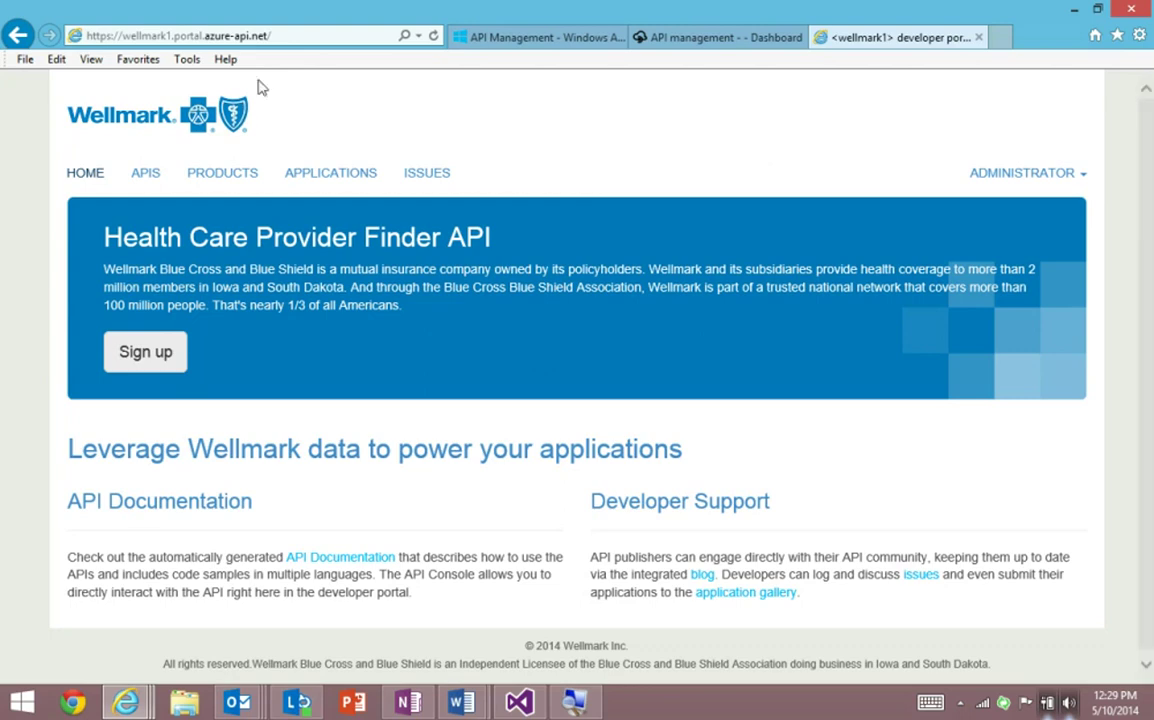
{"action": "left_click", "coordinate": [143, 174]}
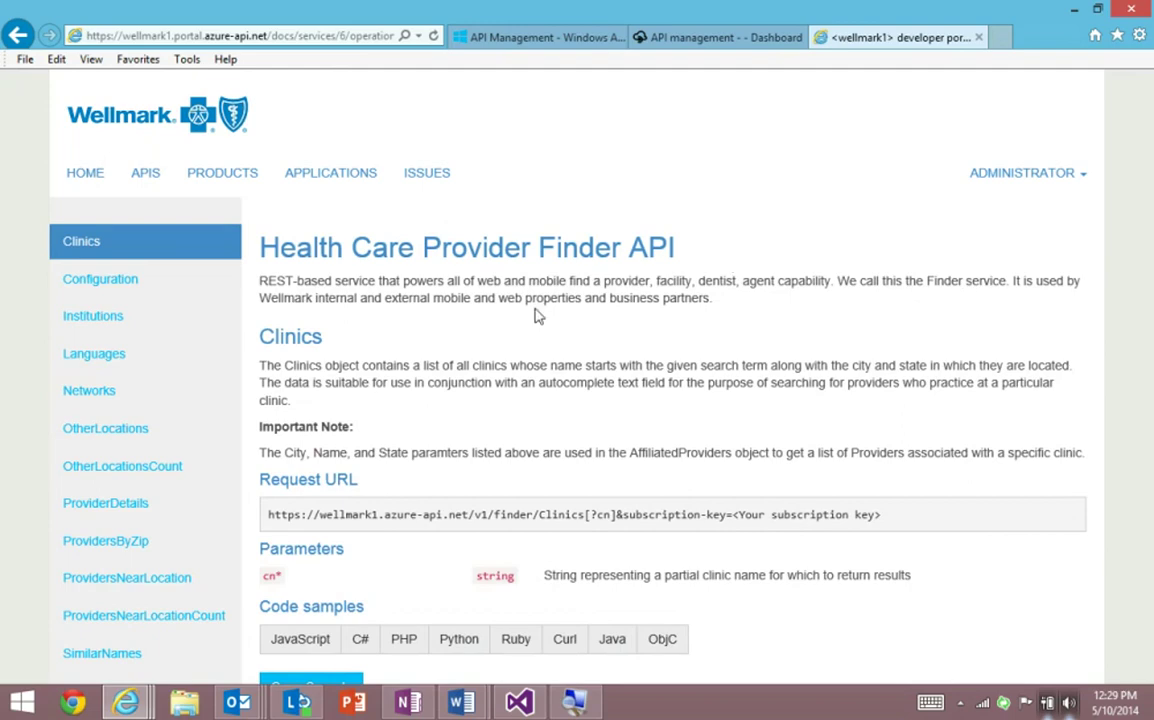
{"action": "scroll", "coordinate": [536, 314], "scroll_direction": "down", "scroll_amount": 3}
{"action": "left_click", "coordinate": [140, 295]}
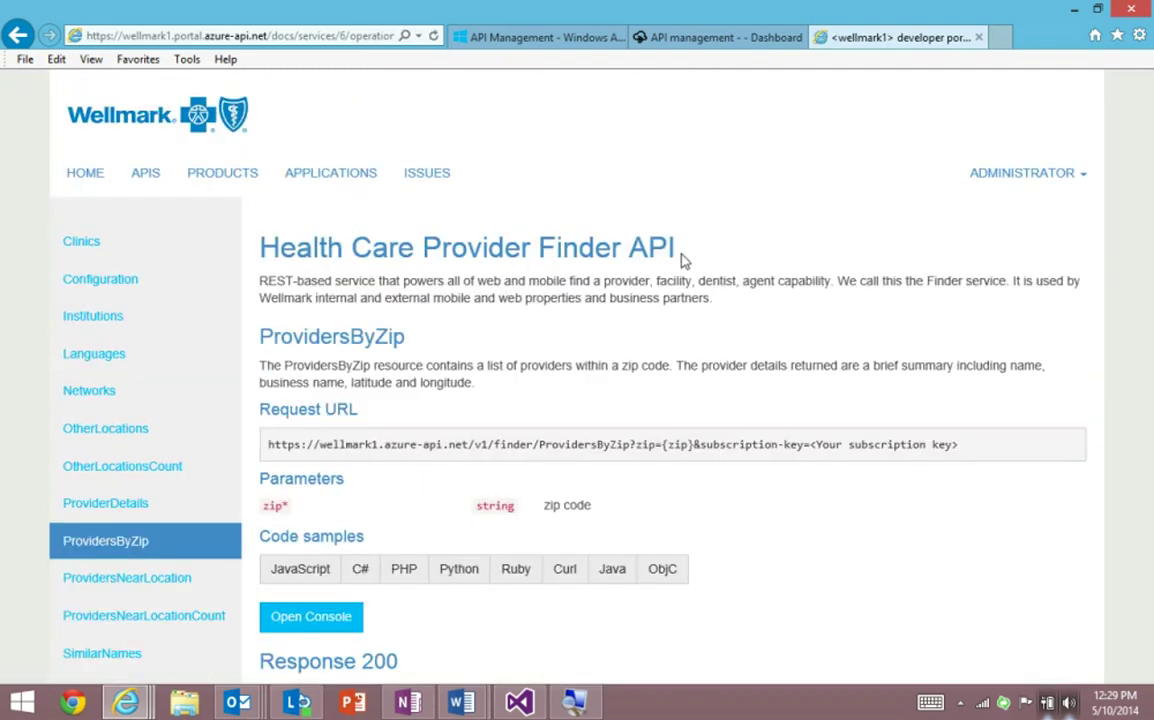
{"action": "scroll", "coordinate": [786, 288], "scroll_direction": "down", "scroll_amount": 2}
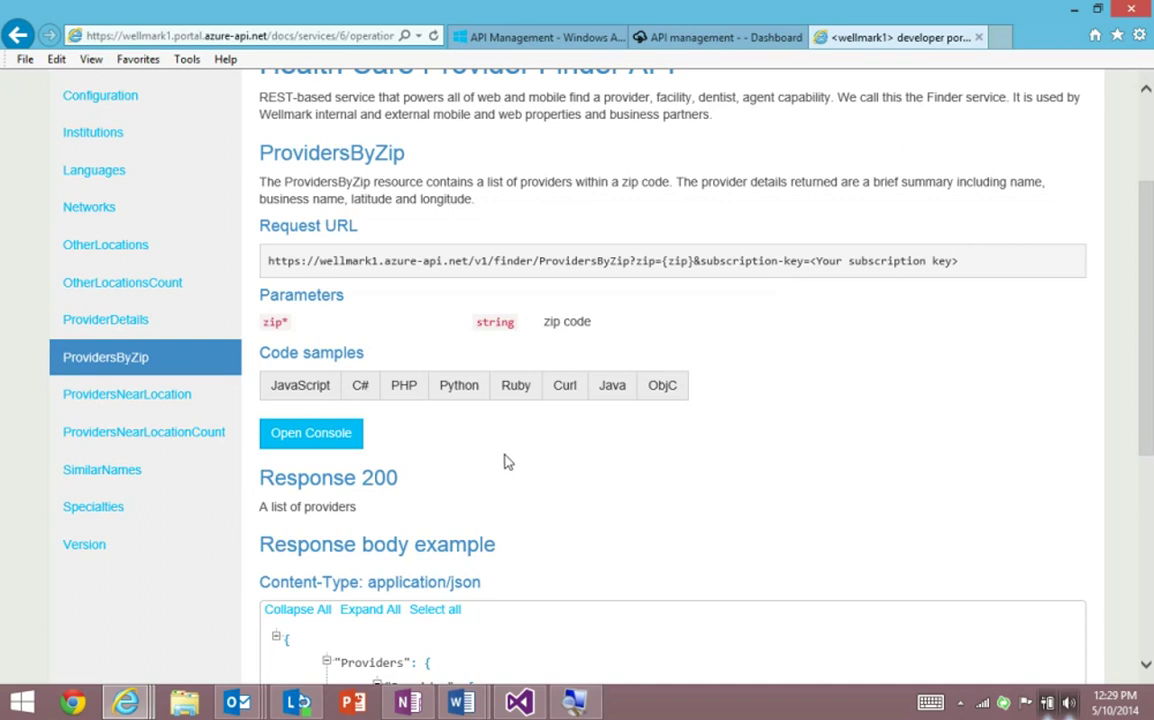
- View the Ruby code sample for the ProvidersByZip operation and close it
{"action": "left_click", "coordinate": [514, 390]}
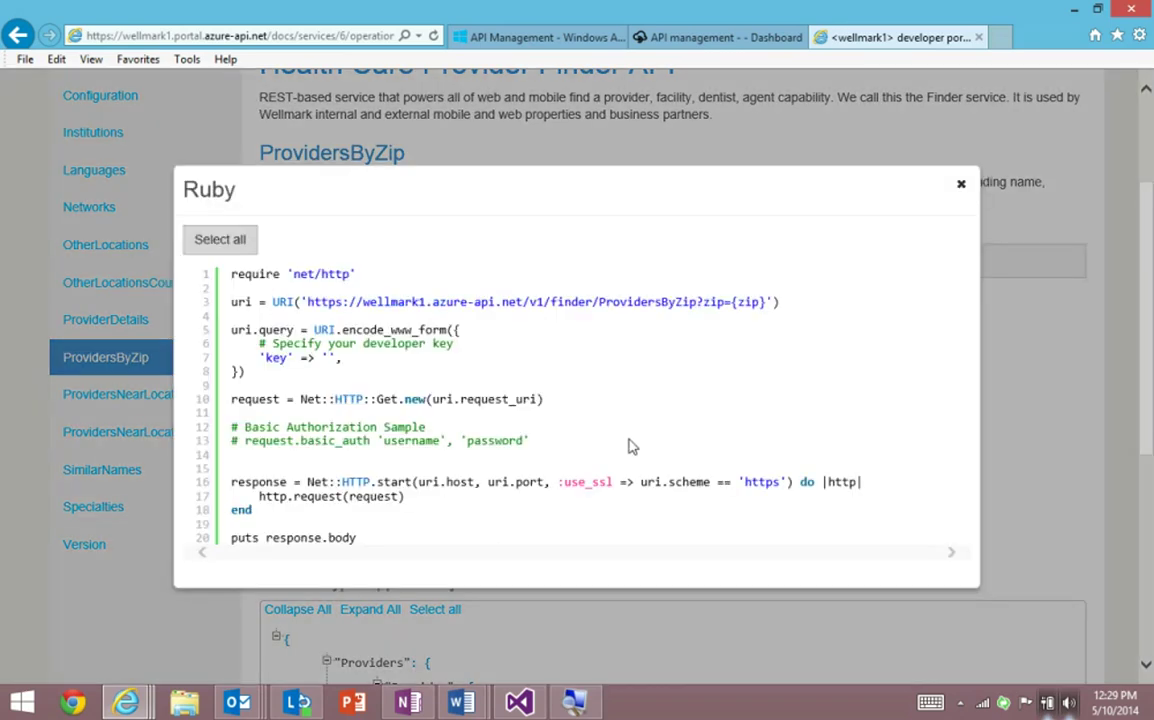
{"action": "left_click", "coordinate": [961, 186]}
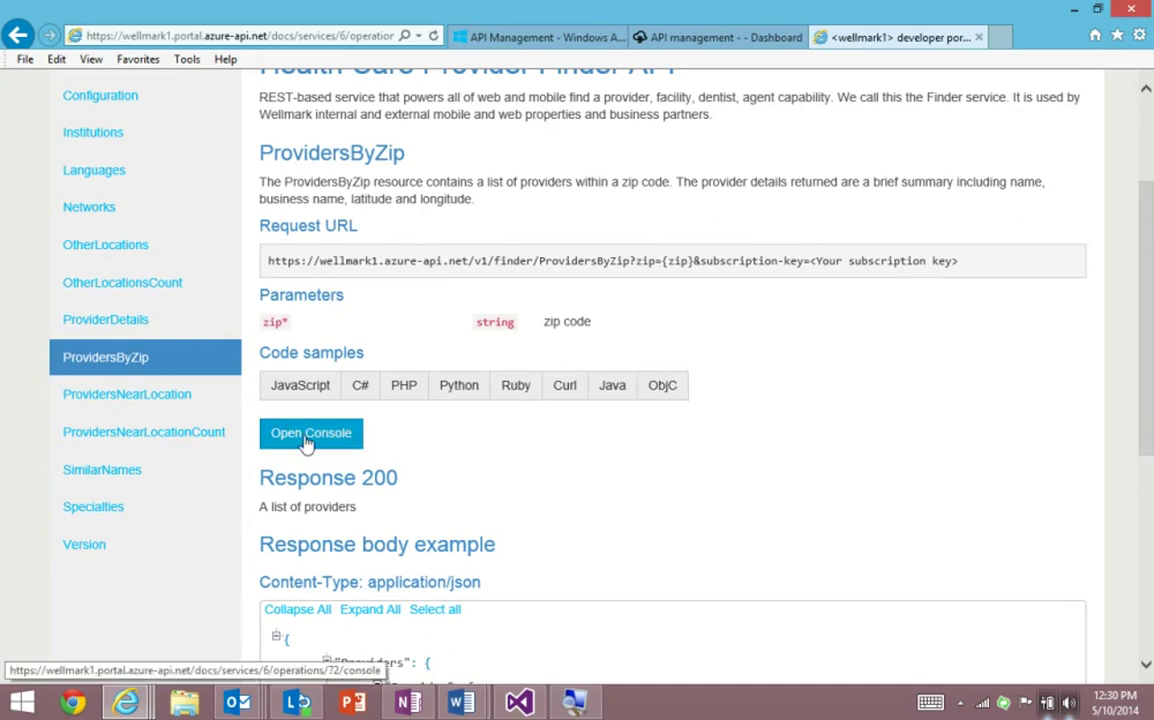
{"action": "scroll", "coordinate": [566, 423], "scroll_direction": "up", "scroll_amount": 2}
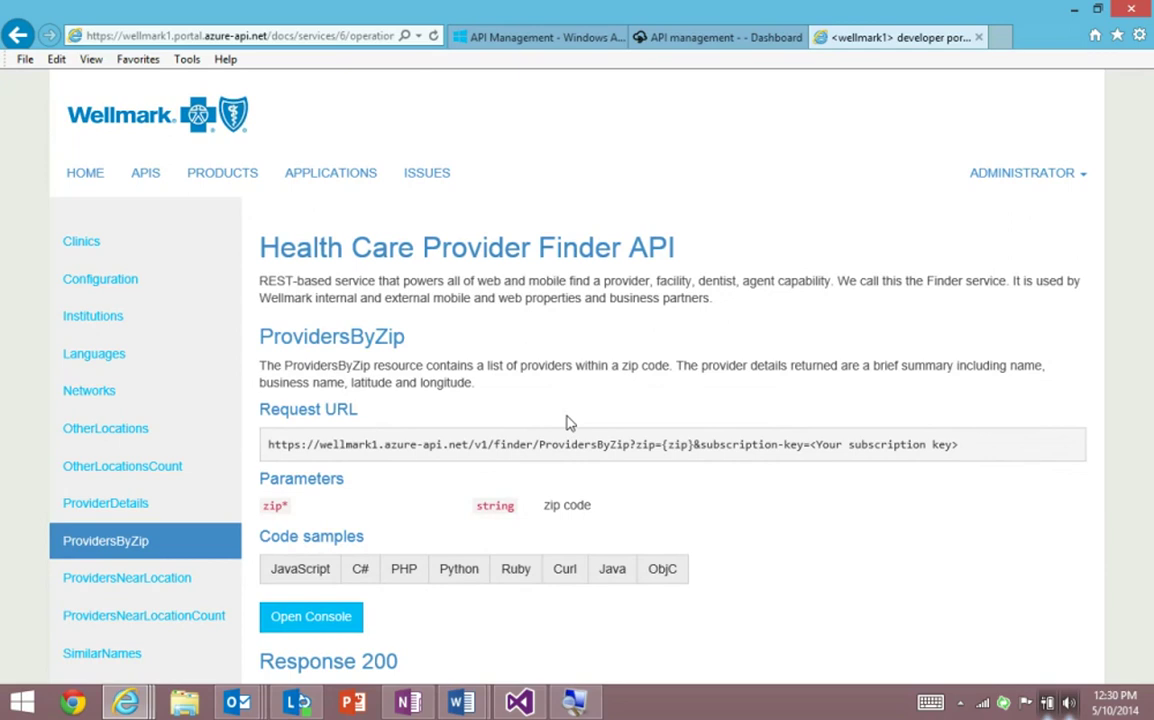
- In the API management admin portal, open the ProvidersByZip operation of the Health Care Provider Finder API
{"action": "left_click", "coordinate": [680, 34]}
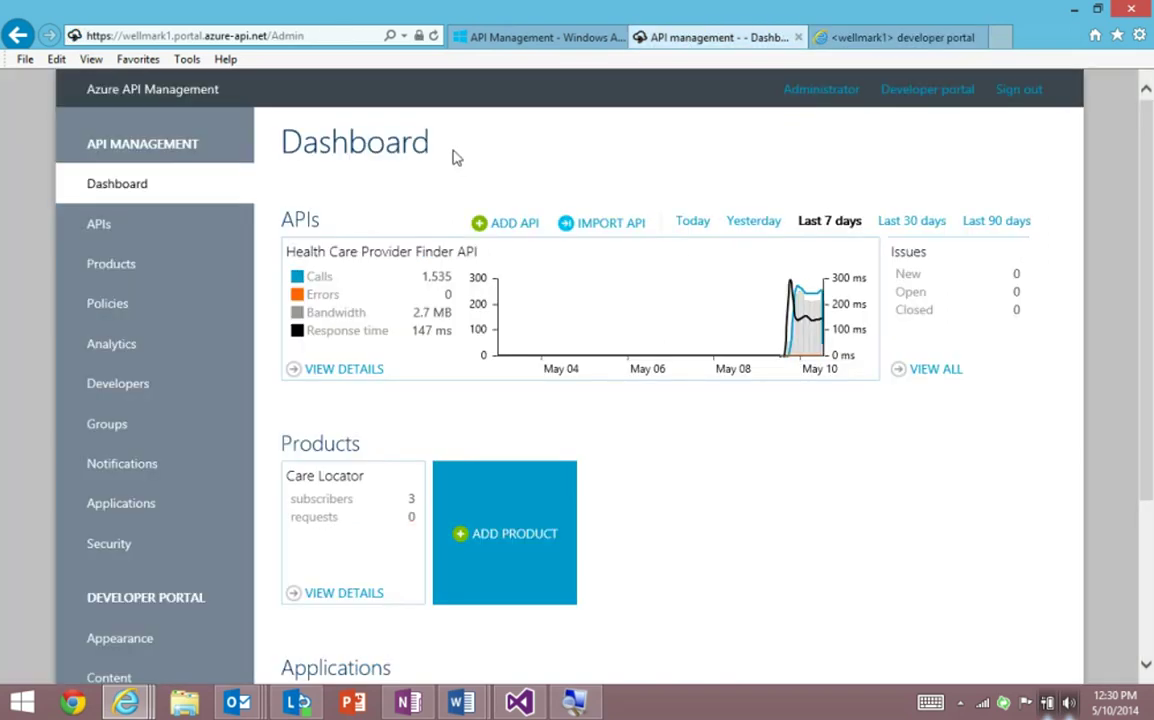
{"action": "left_click", "coordinate": [331, 372]}
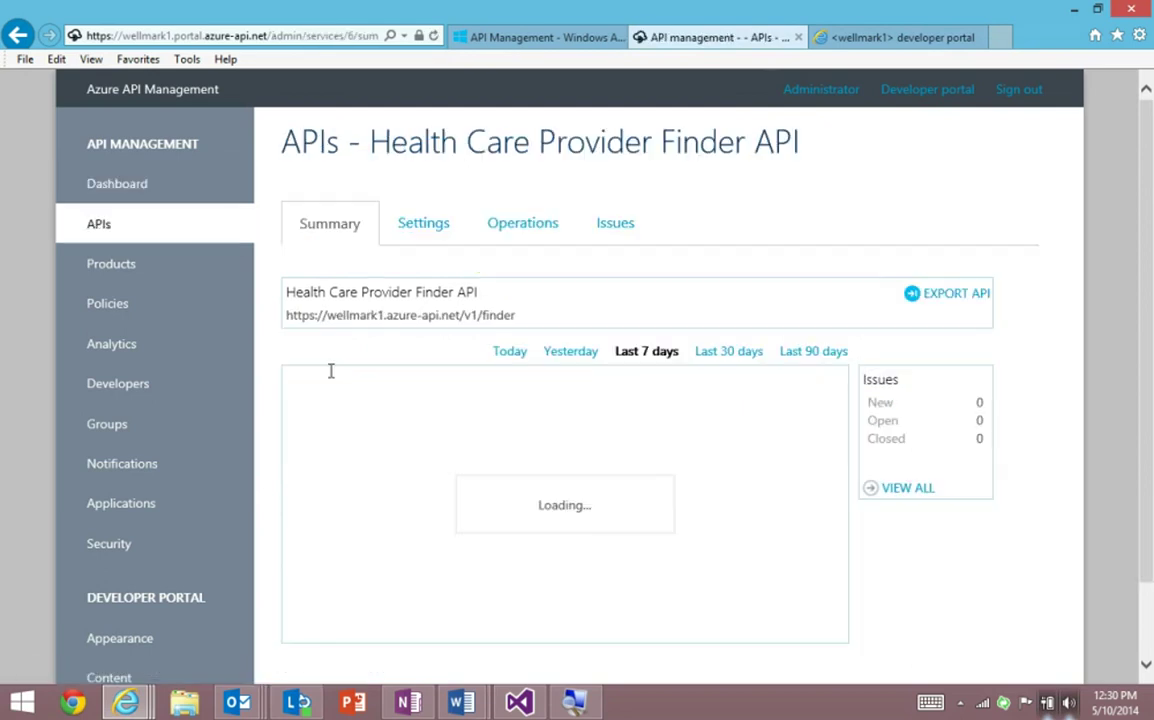
{"action": "left_click", "coordinate": [556, 225]}
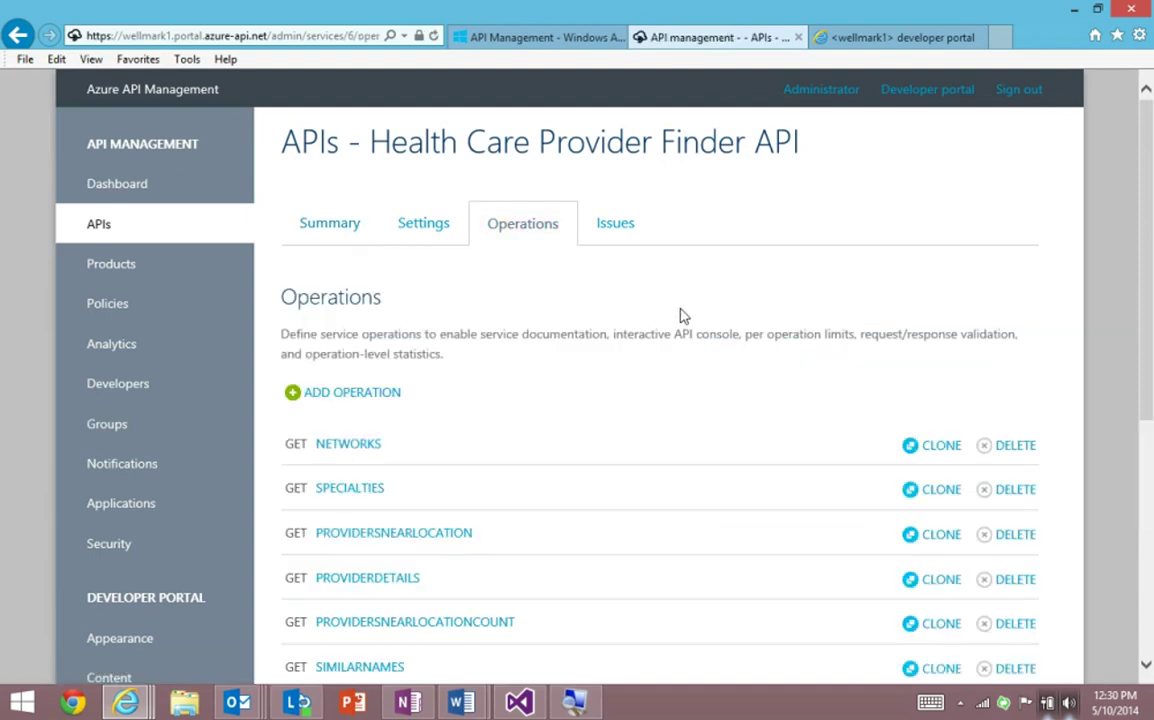
{"action": "scroll", "coordinate": [678, 325], "scroll_direction": "down", "scroll_amount": 4}
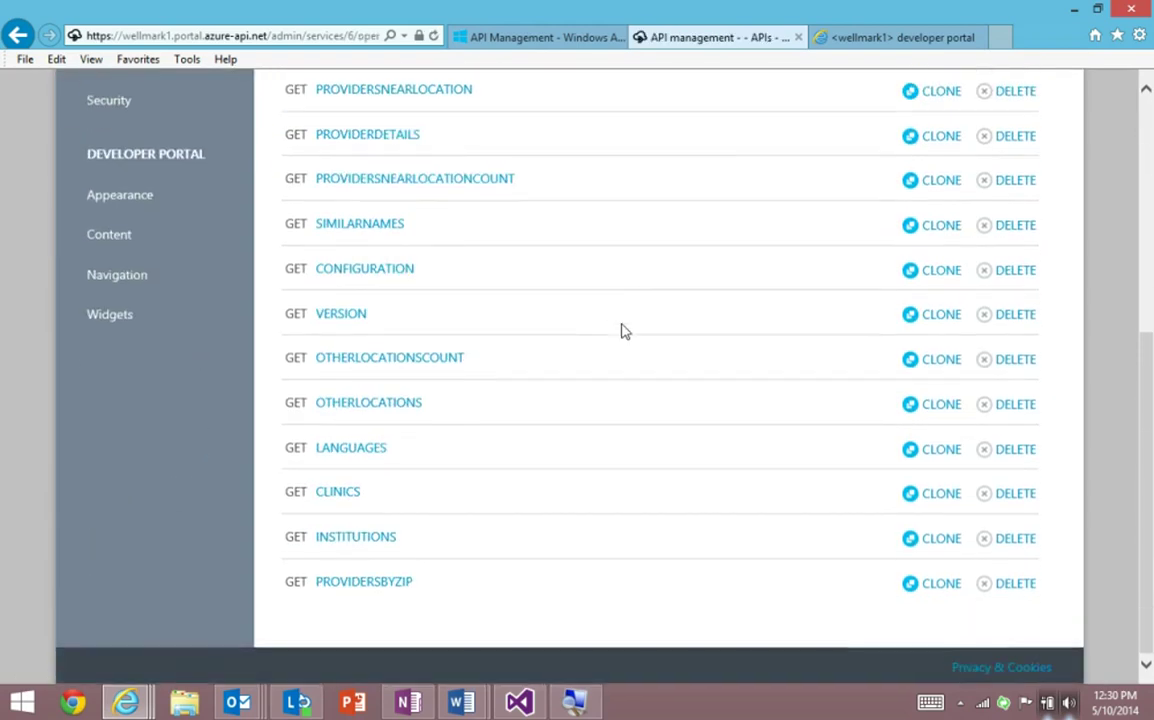
{"action": "left_click", "coordinate": [387, 589]}
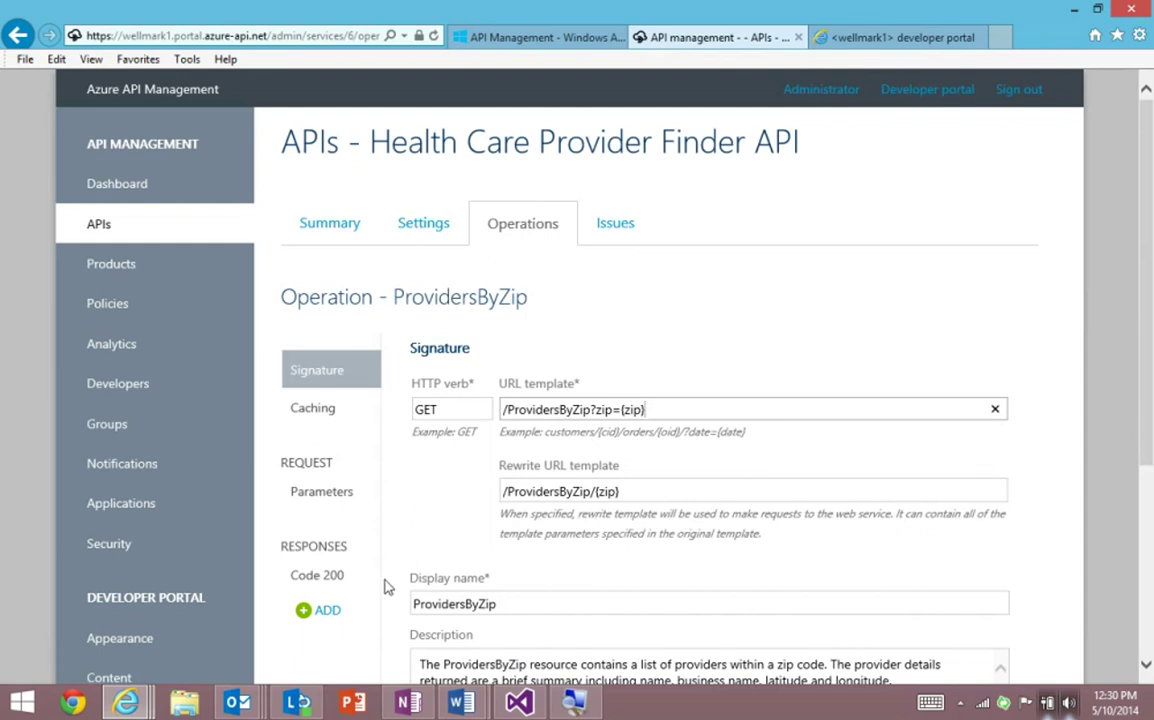
- Enable response caching in the settings of the ProvidersByZip operation
{"action": "scroll", "coordinate": [632, 276], "scroll_direction": "down", "scroll_amount": 1}
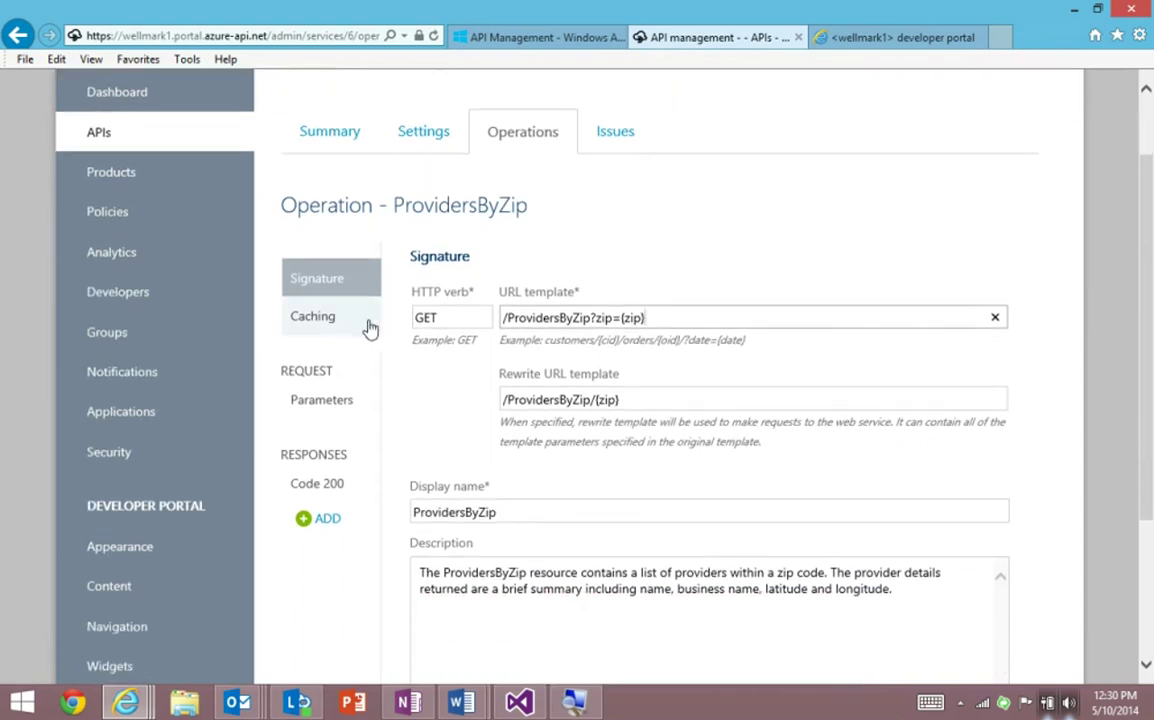
{"action": "left_click", "coordinate": [305, 312]}
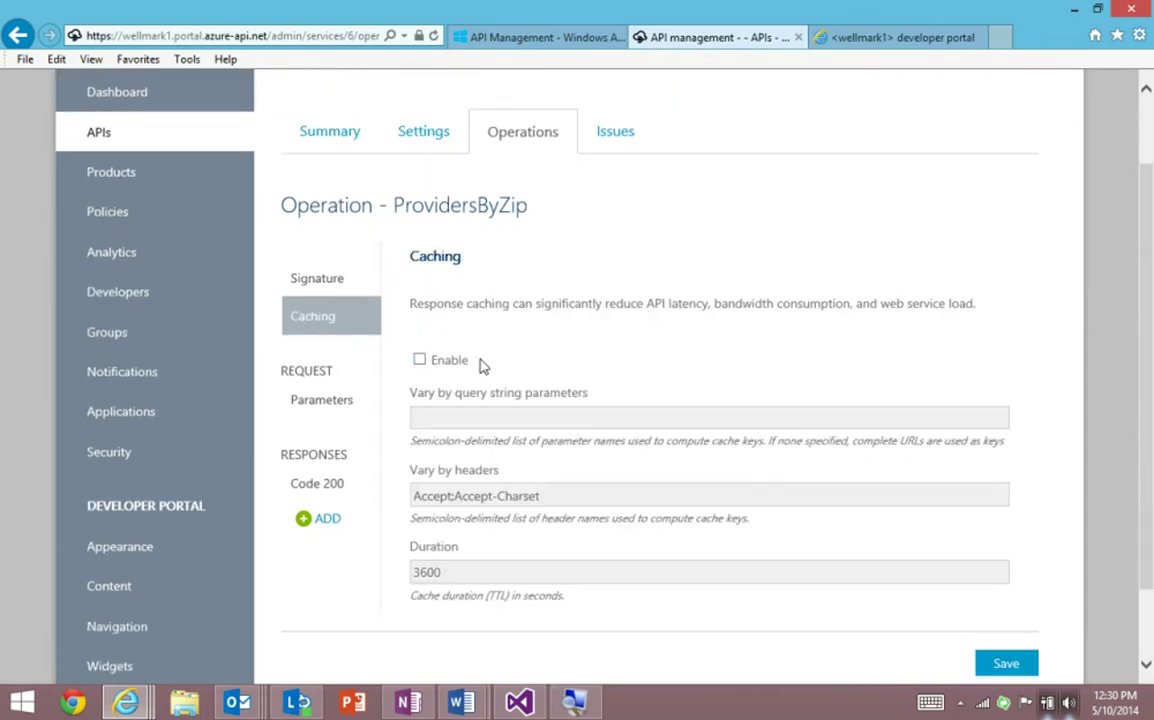
{"action": "left_click", "coordinate": [419, 360]}
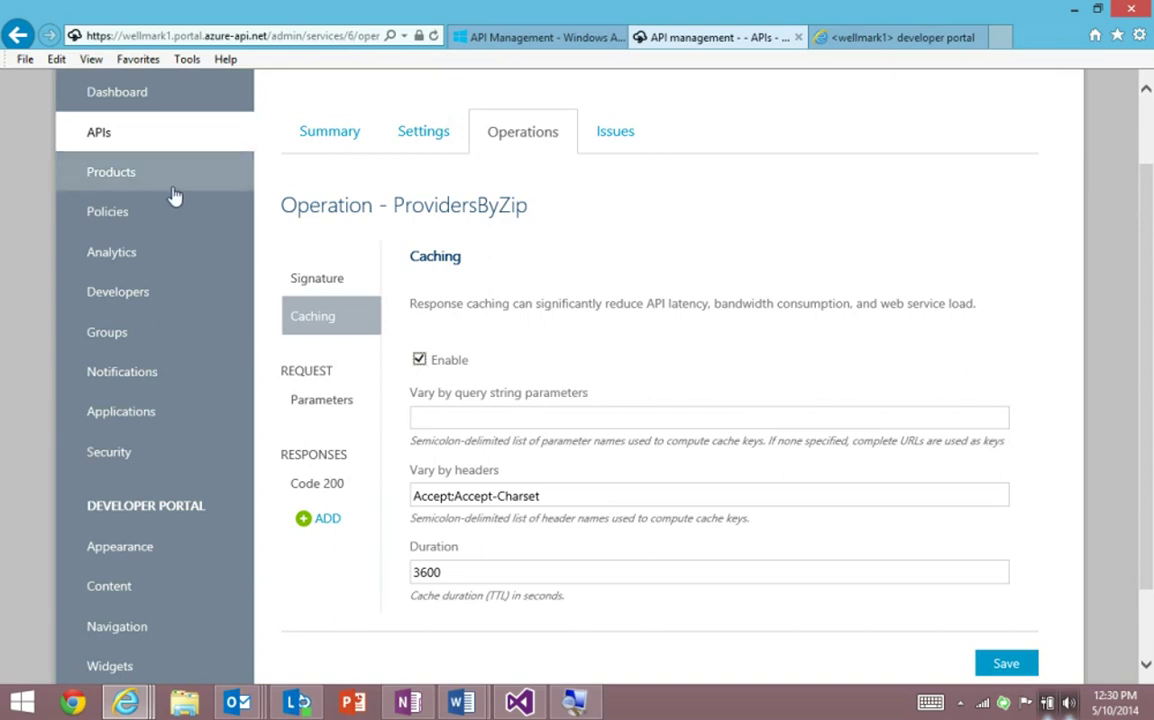
- Add a policy definition scoped to the Care Locator product
{"action": "left_click", "coordinate": [139, 220]}
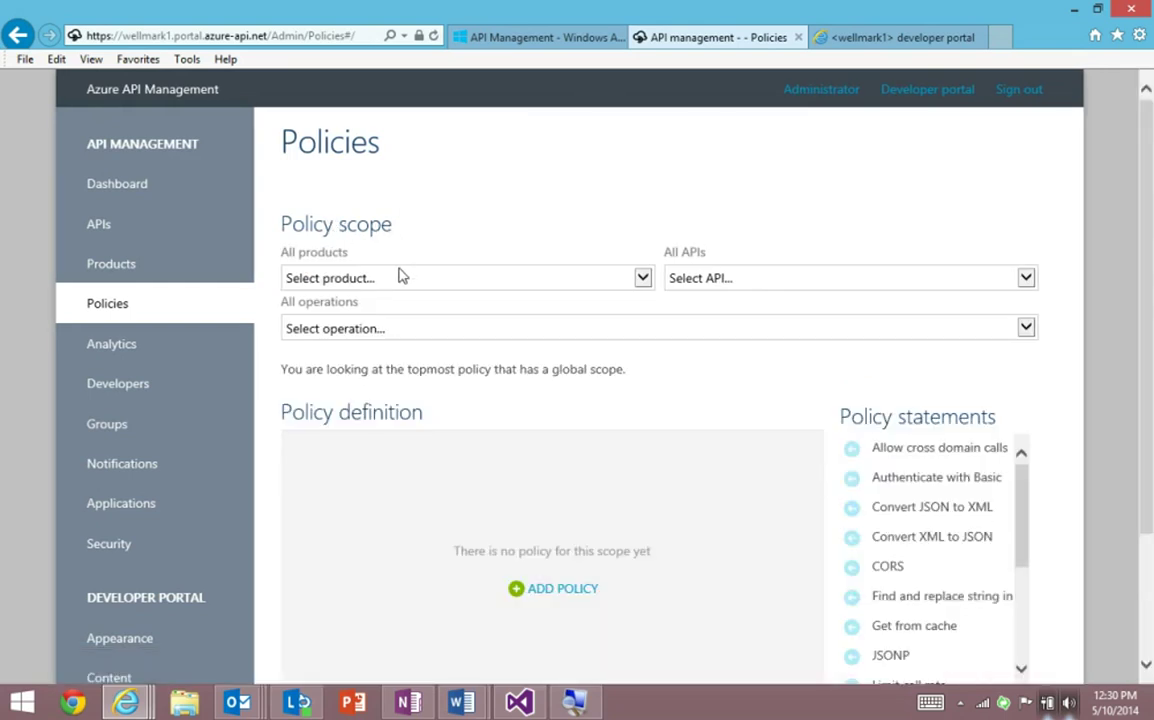
{"action": "left_click", "coordinate": [395, 278]}
{"action": "left_click", "coordinate": [346, 296]}
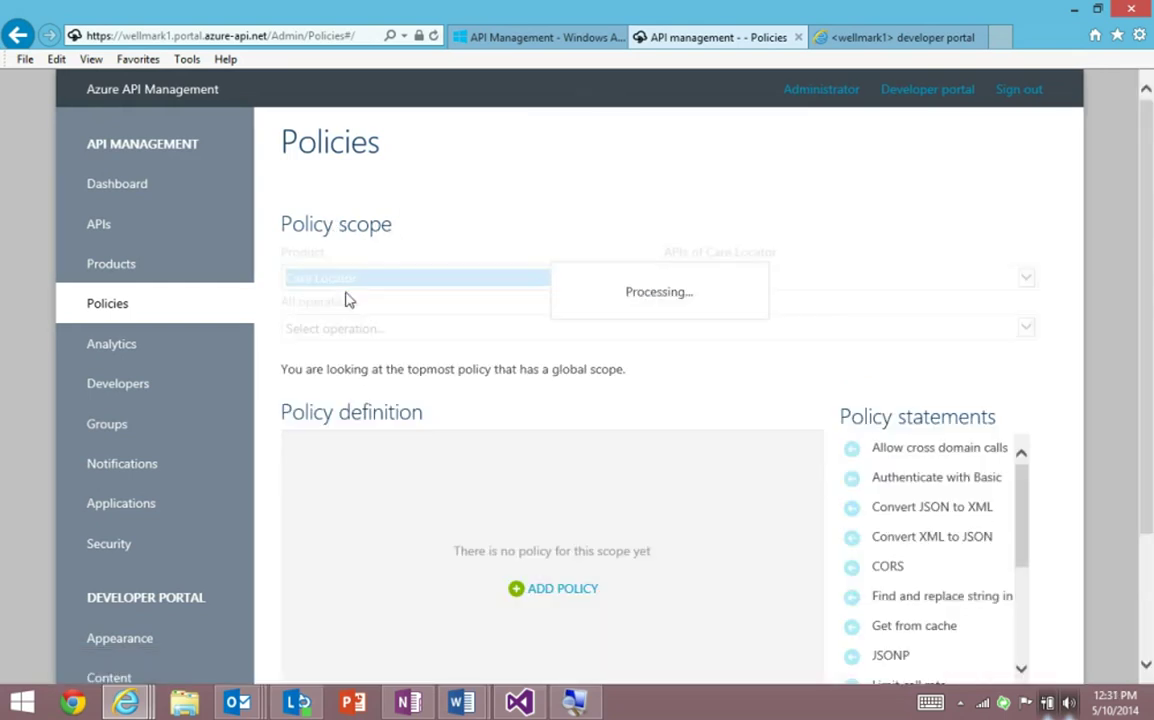
{"action": "scroll", "coordinate": [530, 450], "scroll_direction": "down", "scroll_amount": 2}
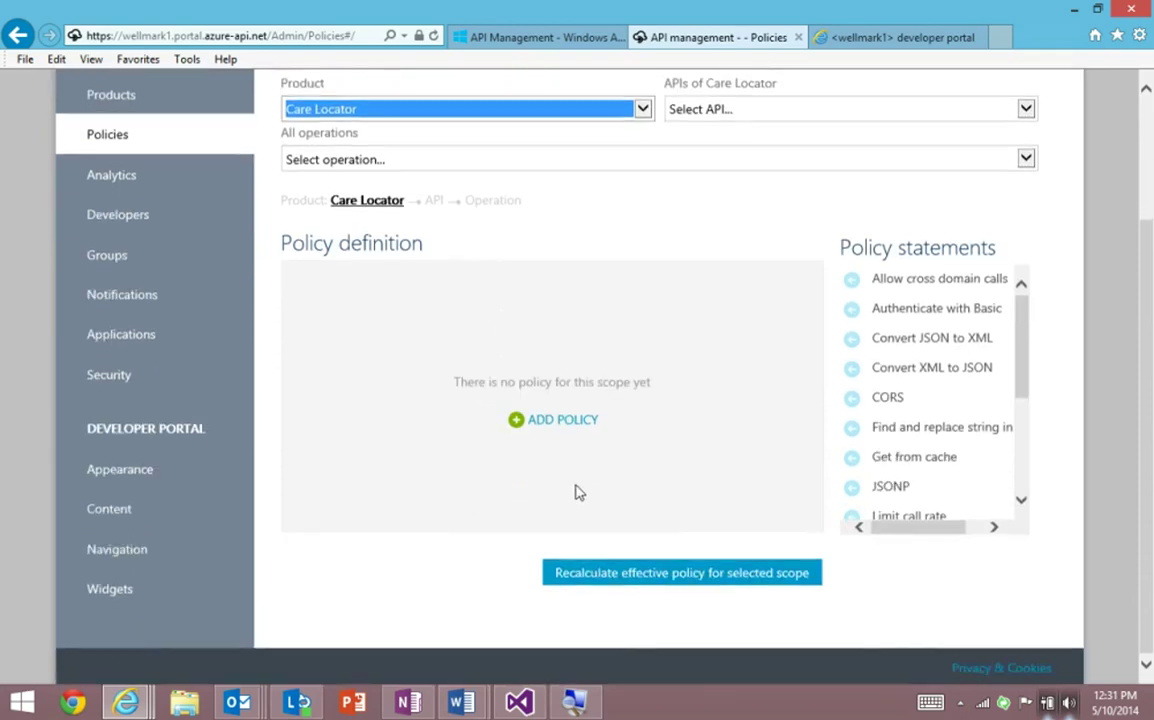
{"action": "left_click", "coordinate": [560, 420]}
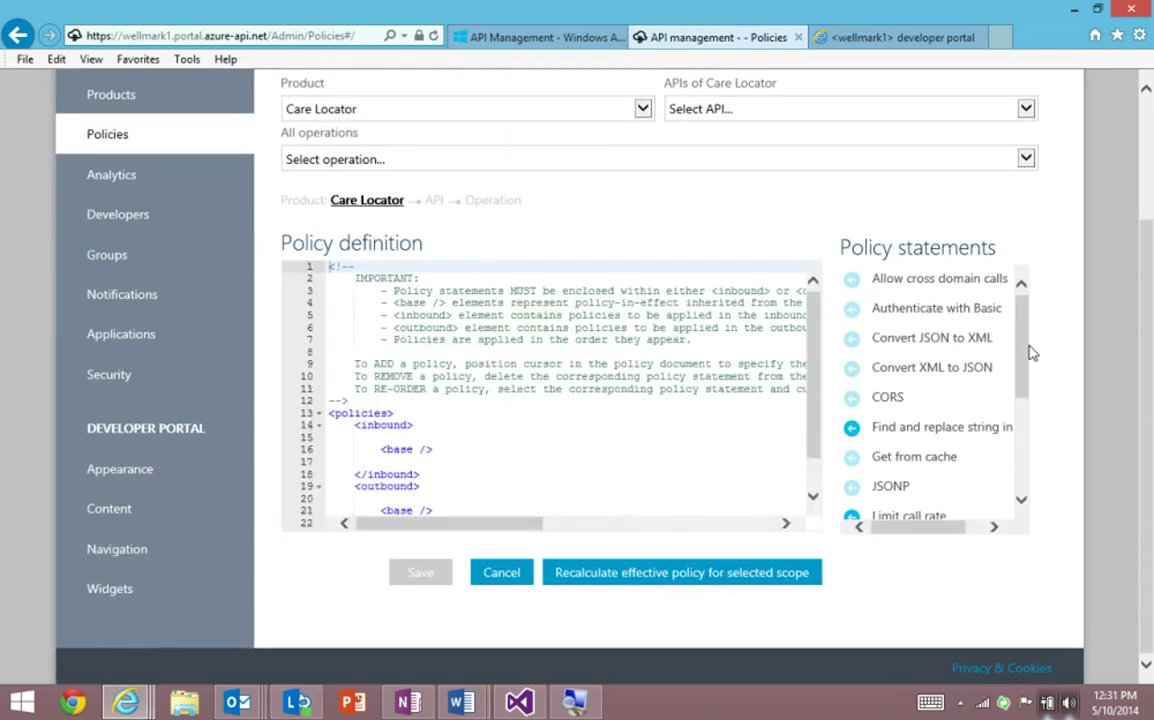
- Insert a Limit call rate statement above the base element in the inbound section and delete its nested api block
{"action": "left_click_drag", "start_coordinate": [1020, 366], "coordinate": [1020, 372]}
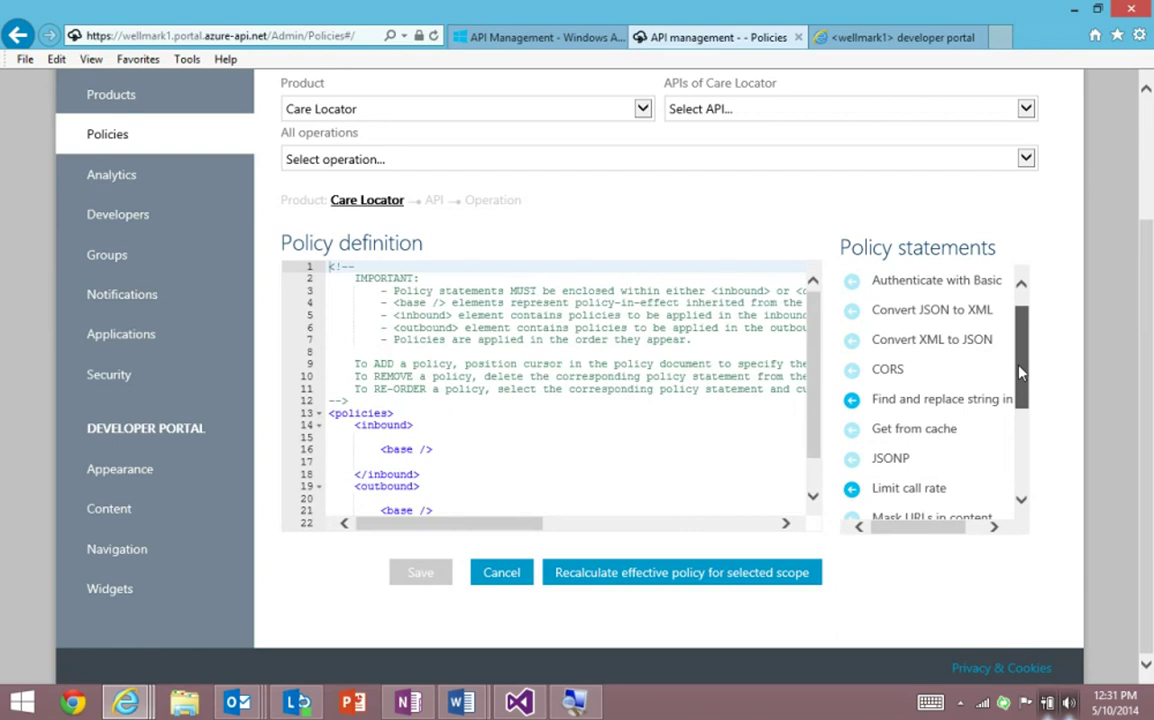
{"action": "left_click_drag", "start_coordinate": [1020, 372], "coordinate": [1020, 422]}
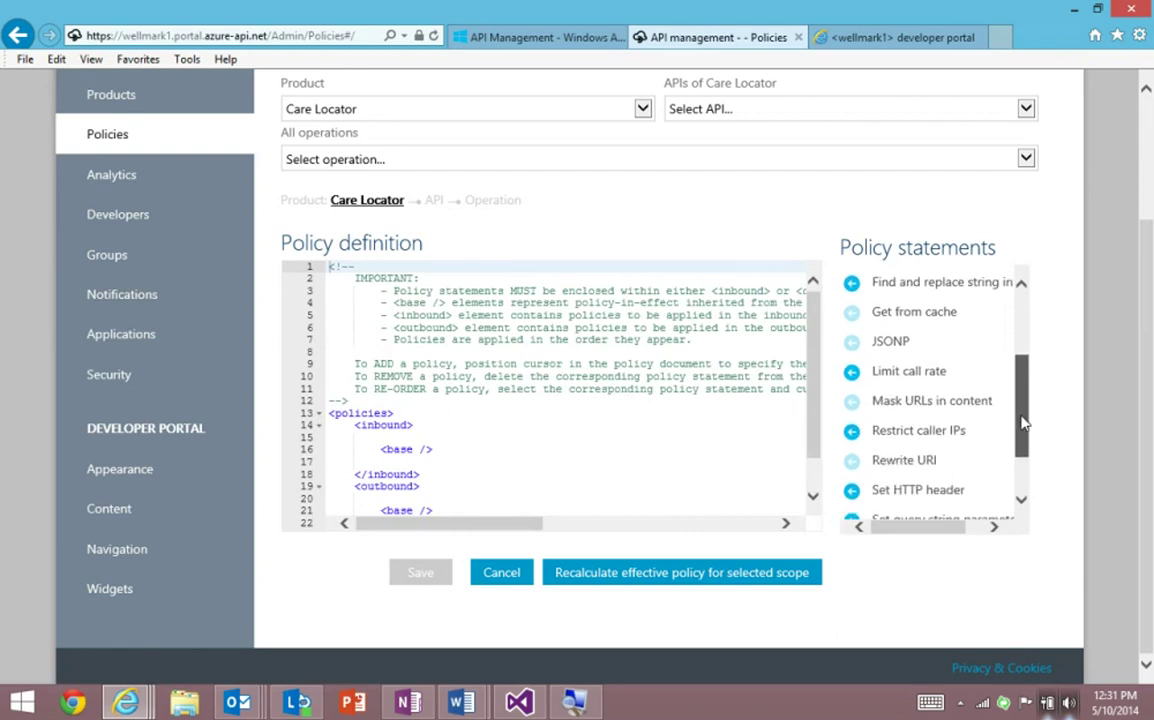
{"action": "left_click", "coordinate": [494, 438]}
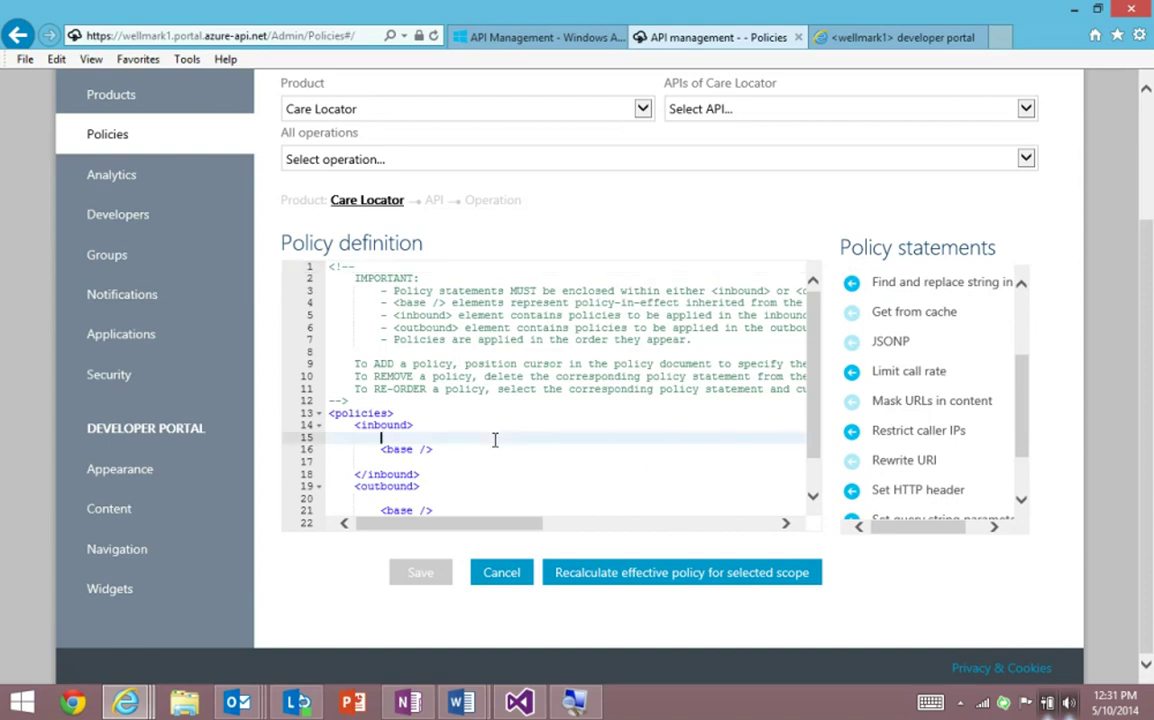
{"action": "left_click", "coordinate": [852, 375]}
{"action": "left_click_drag", "start_coordinate": [419, 474], "coordinate": [749, 441]}
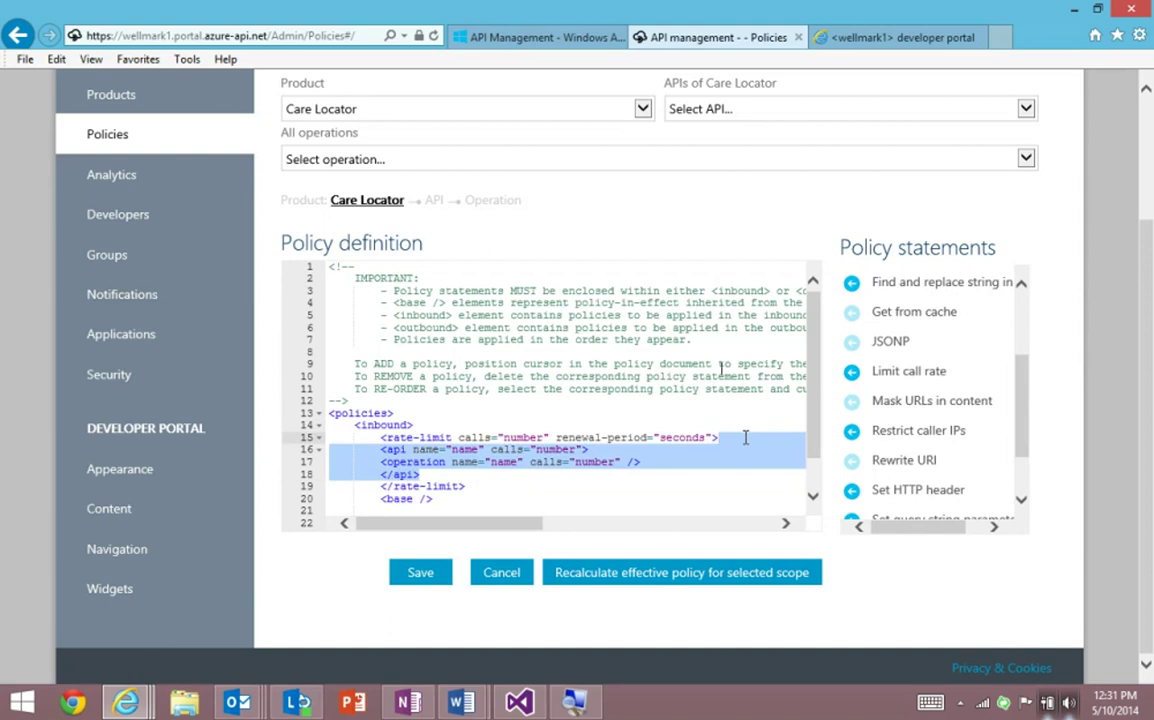
{"action": "key", "text": "Delete"}
- Set the rate limit to 3 calls with a renewal period of 60 seconds and save the policy
{"action": "double_click", "coordinate": [517, 438]}
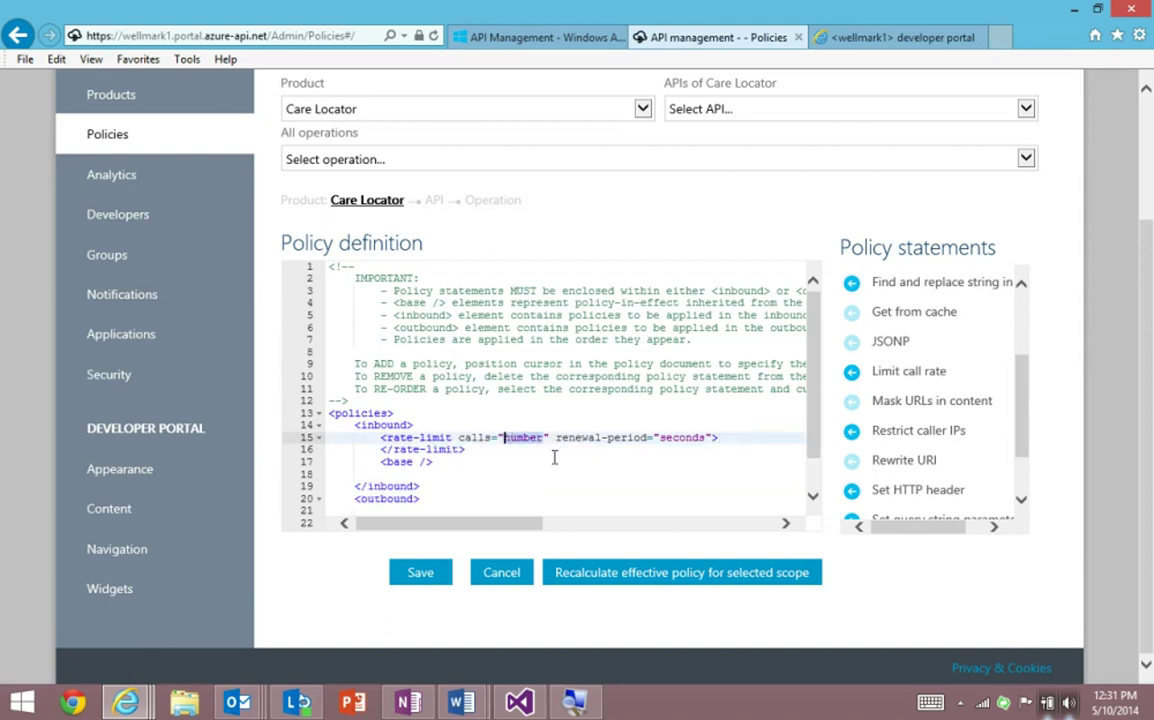
{"action": "type", "text": "3"}
{"action": "double_click", "coordinate": [651, 440]}
{"action": "type", "text": "60"}
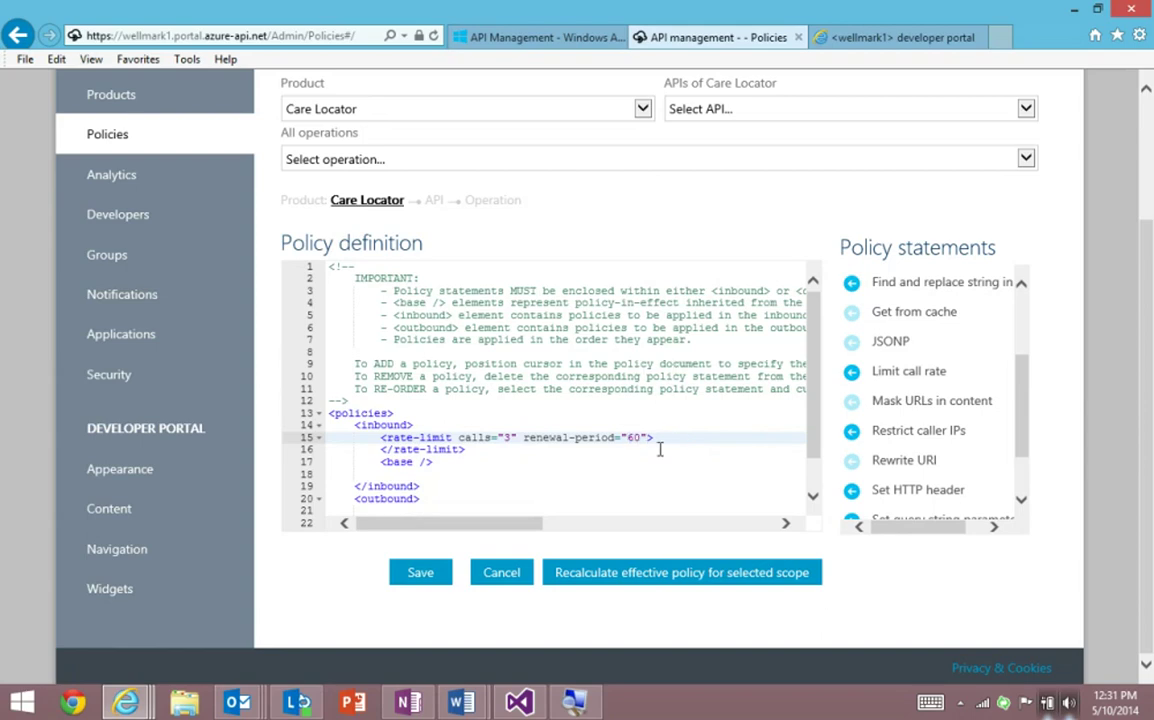
{"action": "left_click", "coordinate": [438, 584]}
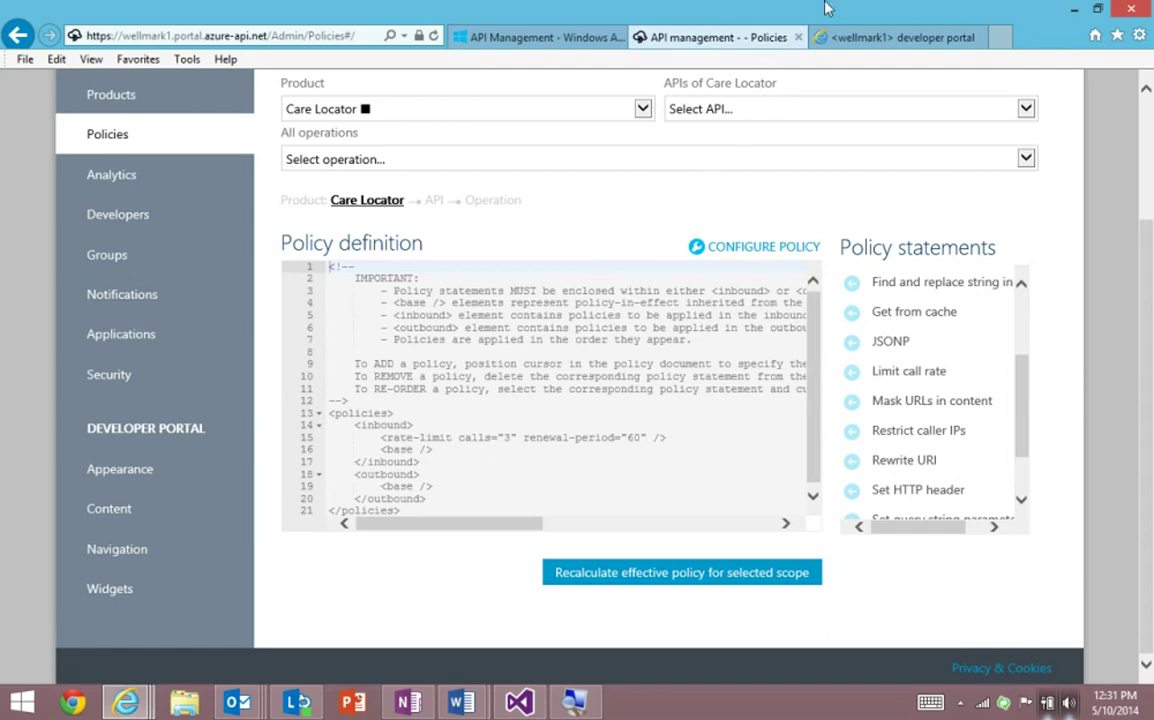
- Return to the developer portal and open the test console for the ProvidersByZip operation
{"action": "left_click", "coordinate": [847, 45]}
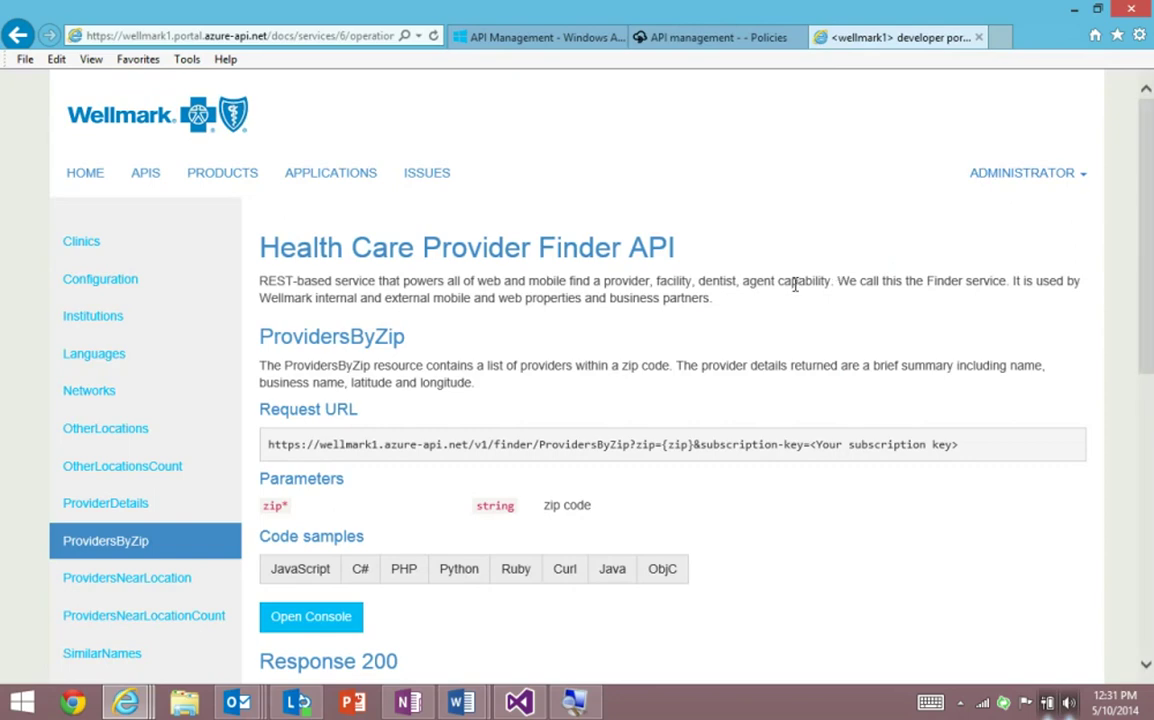
{"action": "scroll", "coordinate": [785, 292], "scroll_direction": "down", "scroll_amount": 3}
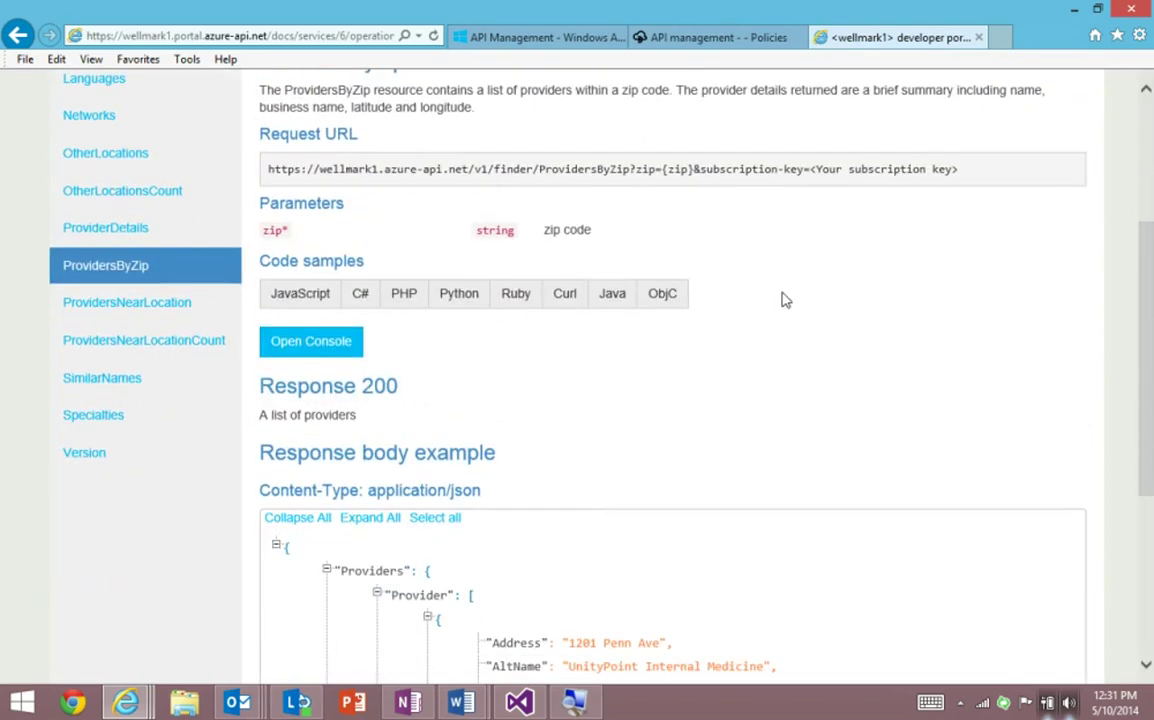
{"action": "left_click", "coordinate": [303, 344]}
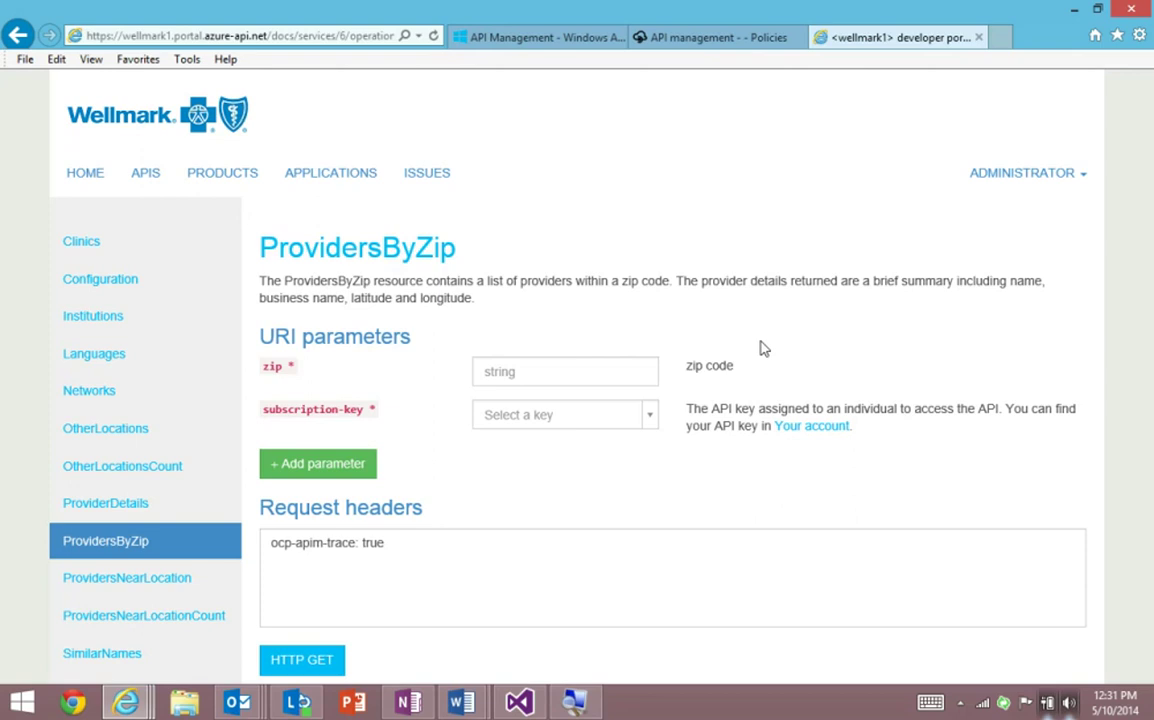
- Send a ProvidersByZip GET request for zip 50316 using the primary subscription key, and review the response status, headers and content
{"action": "left_click", "coordinate": [572, 371]}
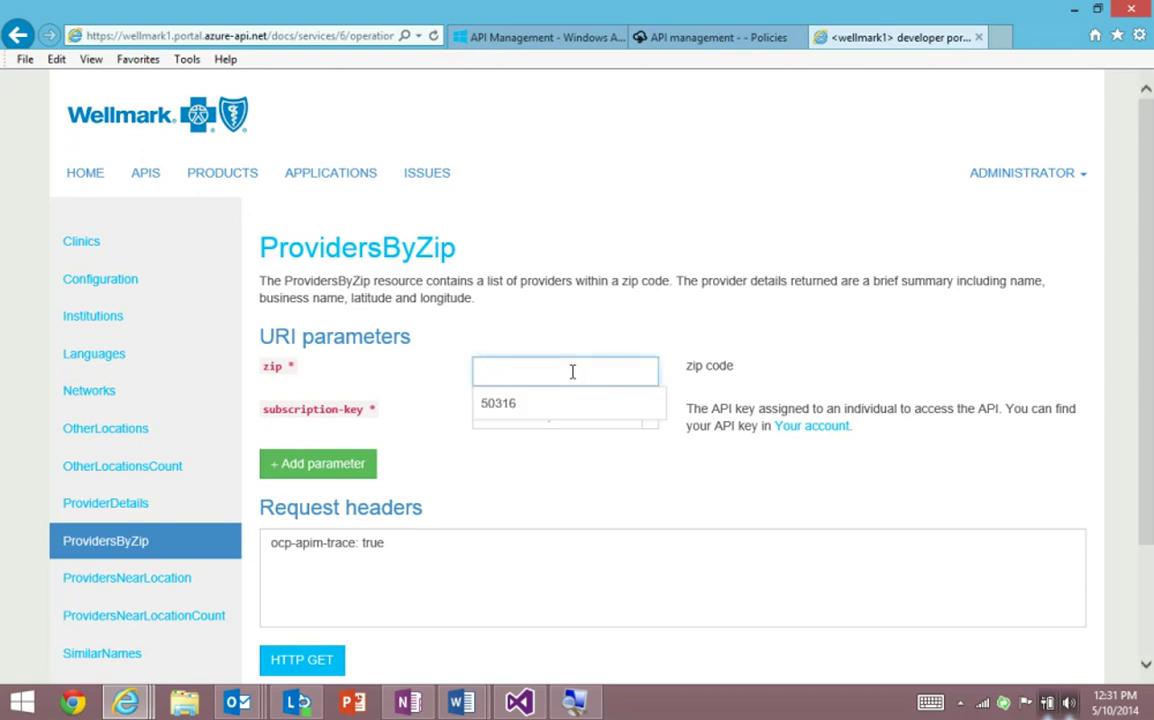
{"action": "type", "text": "50316"}
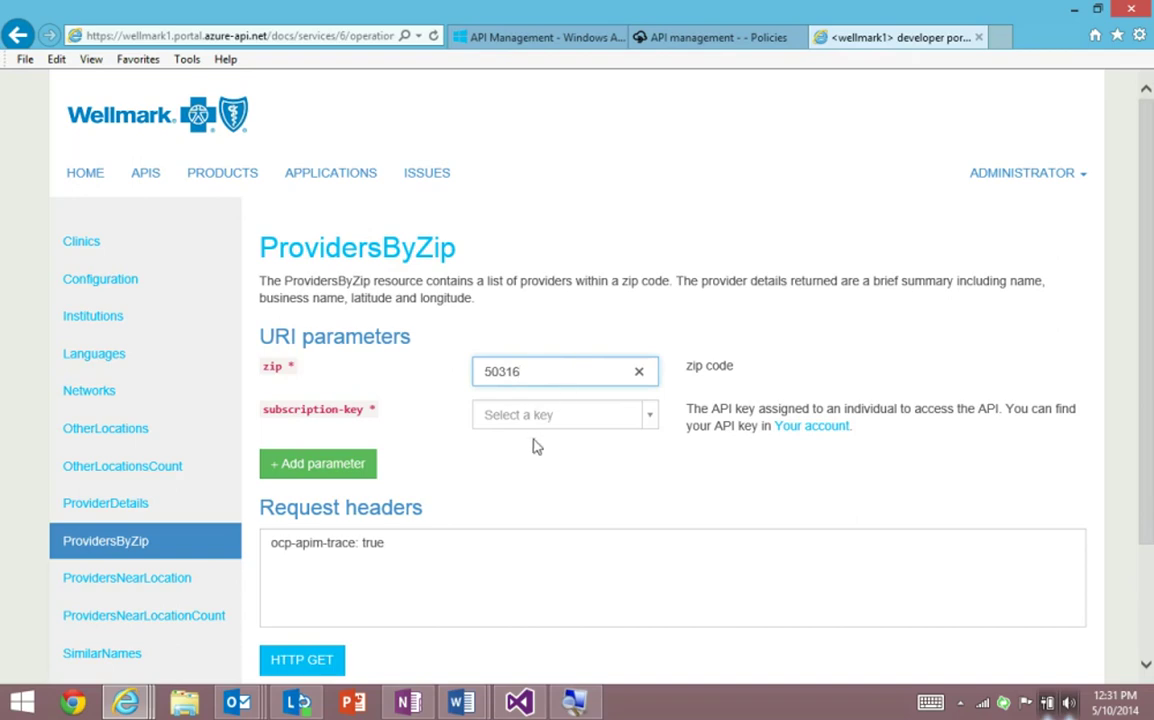
{"action": "left_click", "coordinate": [535, 414]}
{"action": "left_click", "coordinate": [535, 492]}
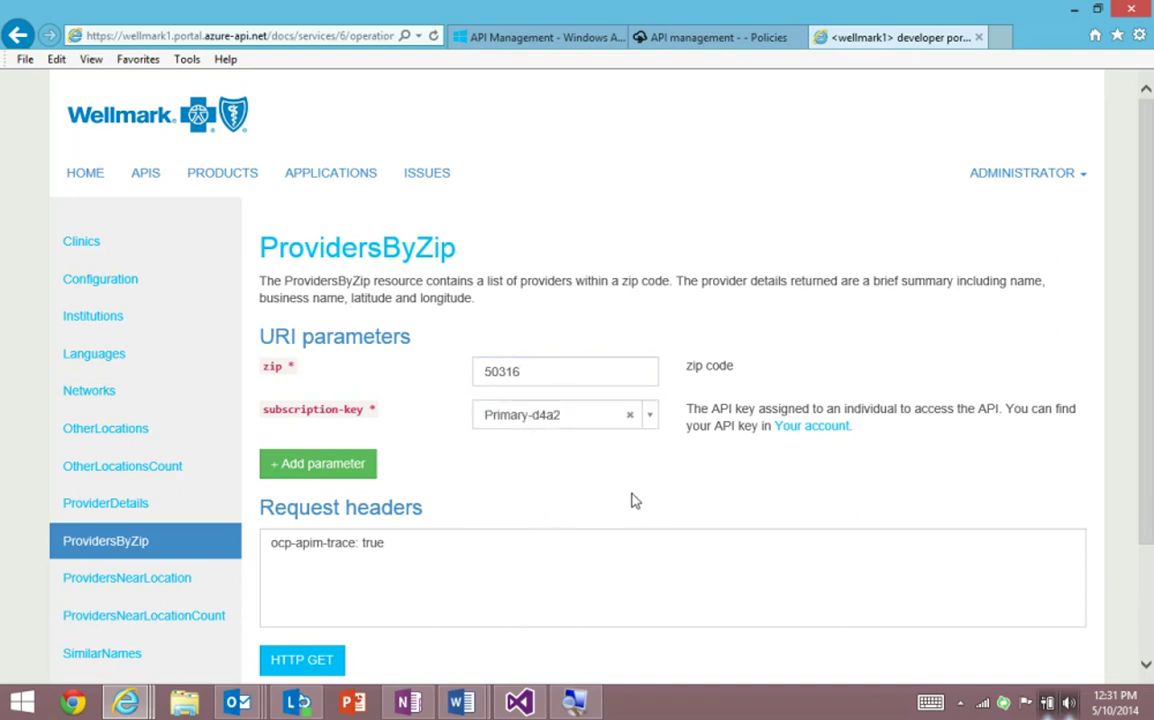
{"action": "scroll", "coordinate": [437, 498], "scroll_direction": "down", "scroll_amount": 3}
{"action": "left_click", "coordinate": [304, 508]}
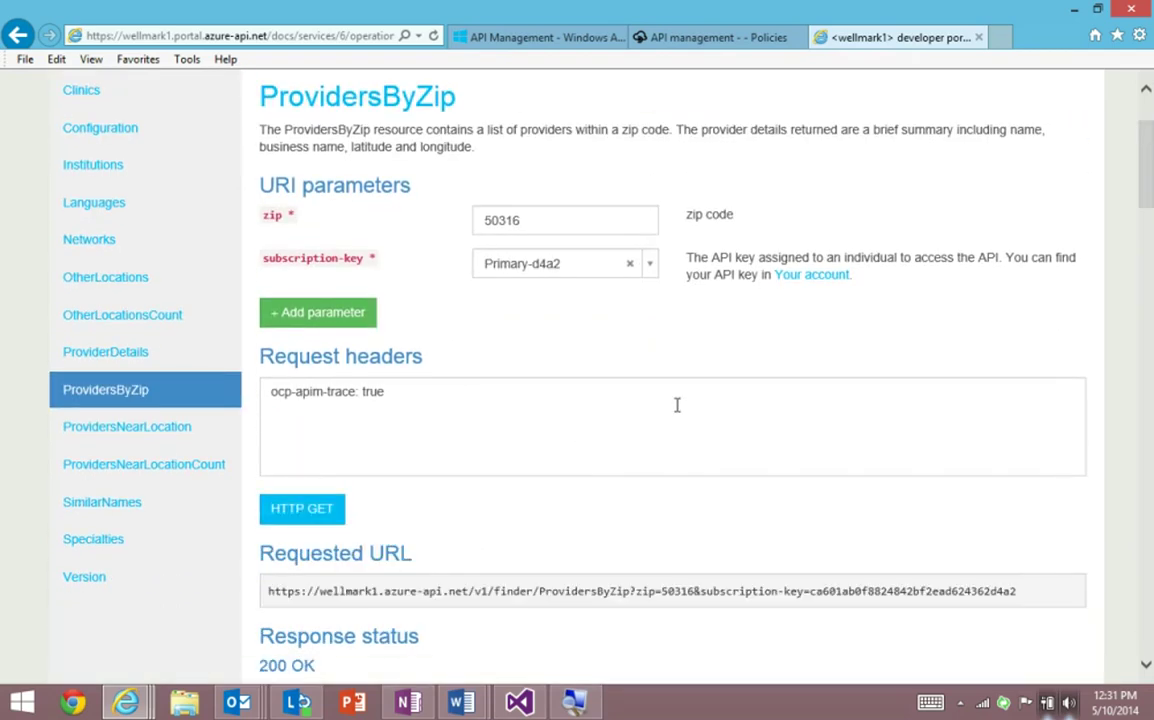
{"action": "scroll", "coordinate": [677, 404], "scroll_direction": "down", "scroll_amount": 2}
{"action": "scroll", "coordinate": [676, 408], "scroll_direction": "down", "scroll_amount": 3}
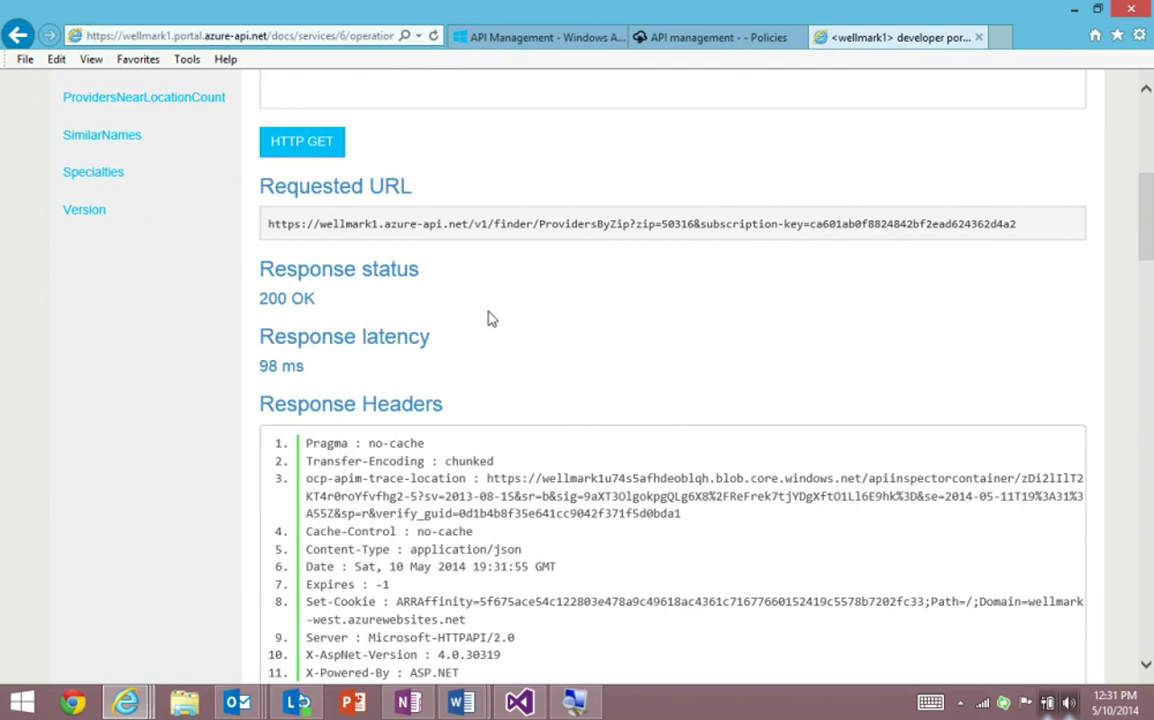
{"action": "scroll", "coordinate": [489, 317], "scroll_direction": "down", "scroll_amount": 1}
{"action": "scroll", "coordinate": [500, 313], "scroll_direction": "down", "scroll_amount": 2}
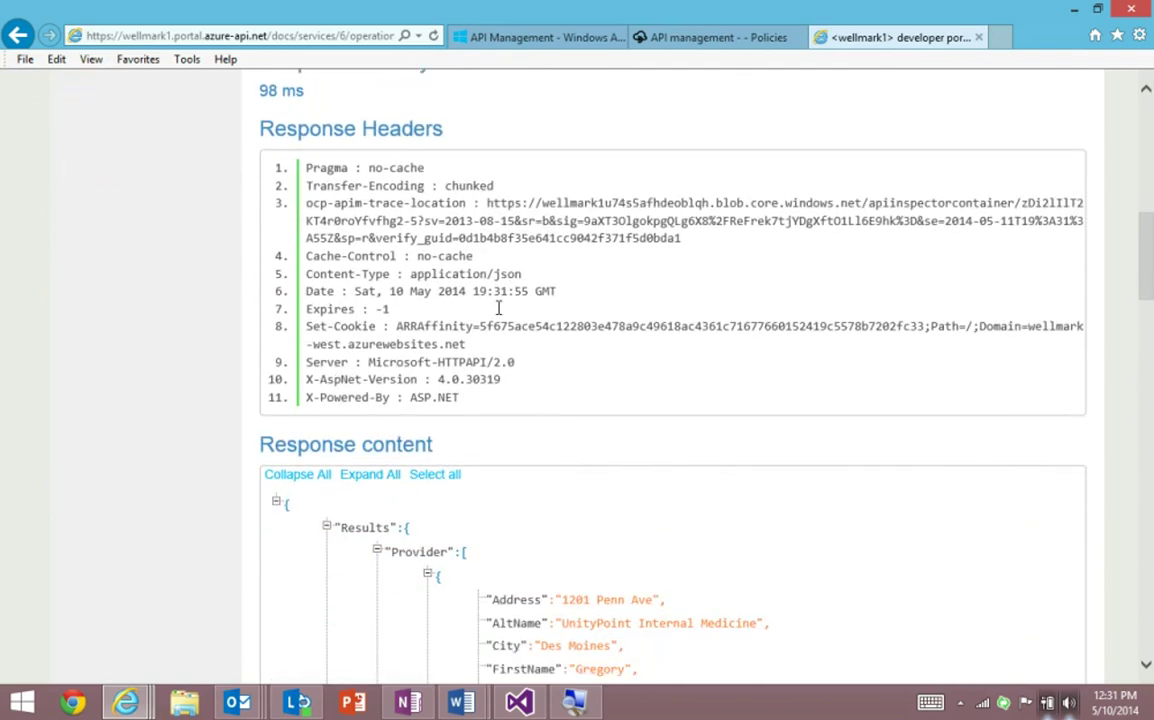
- Check the returned provider records, and resend the ProvidersByZip GET request several times in quick succession to exceed the call limit
{"action": "scroll", "coordinate": [498, 309], "scroll_direction": "down", "scroll_amount": 10}
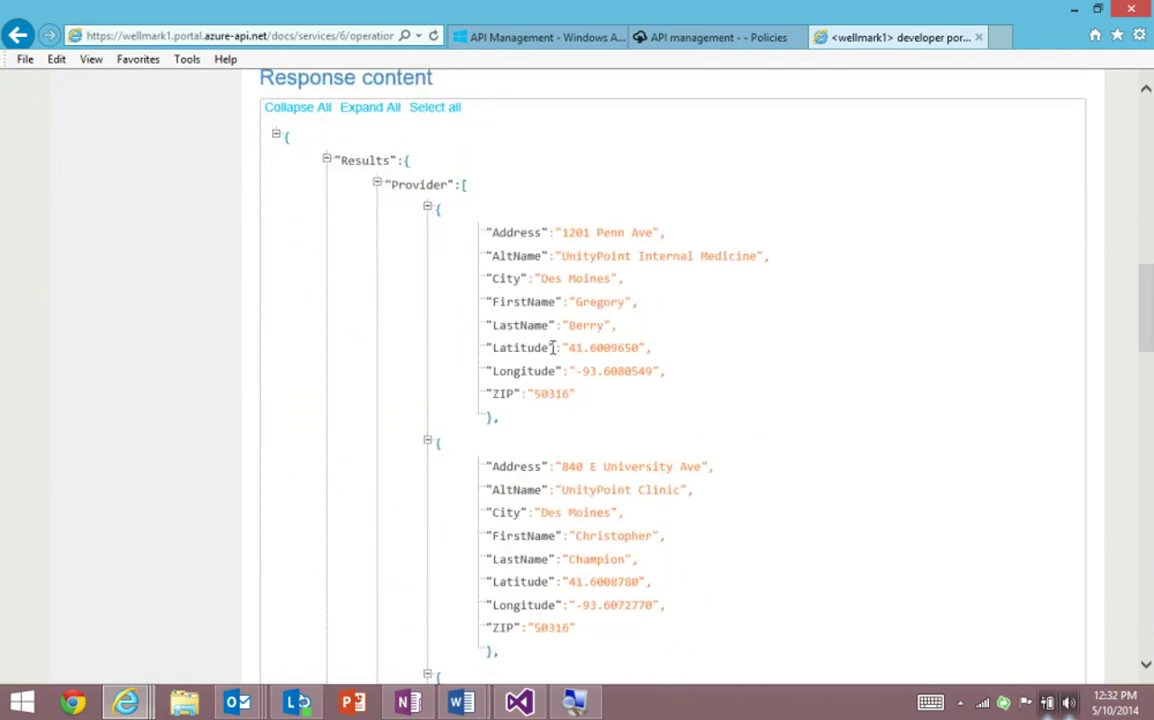
{"action": "scroll", "coordinate": [552, 347], "scroll_direction": "down", "scroll_amount": 4}
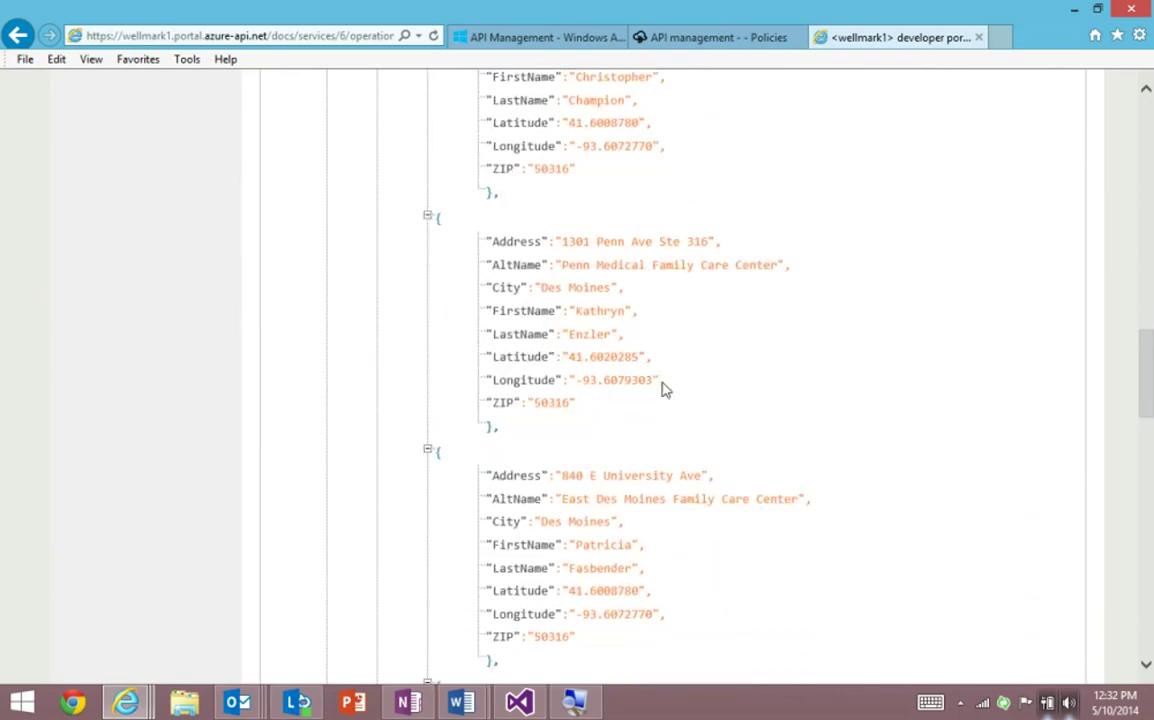
{"action": "scroll", "coordinate": [662, 385], "scroll_direction": "up", "scroll_amount": 5}
{"action": "scroll", "coordinate": [662, 382], "scroll_direction": "up", "scroll_amount": 15}
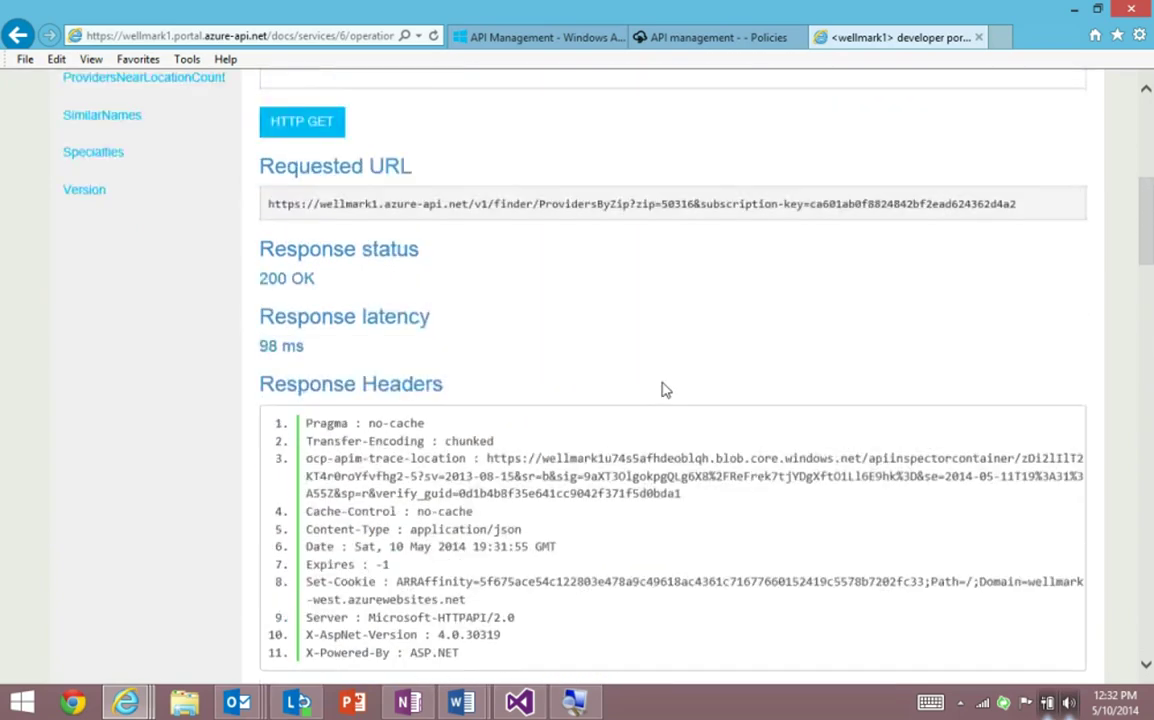
{"action": "scroll", "coordinate": [440, 480], "scroll_direction": "down", "scroll_amount": 2}
{"action": "left_click", "coordinate": [335, 508]}
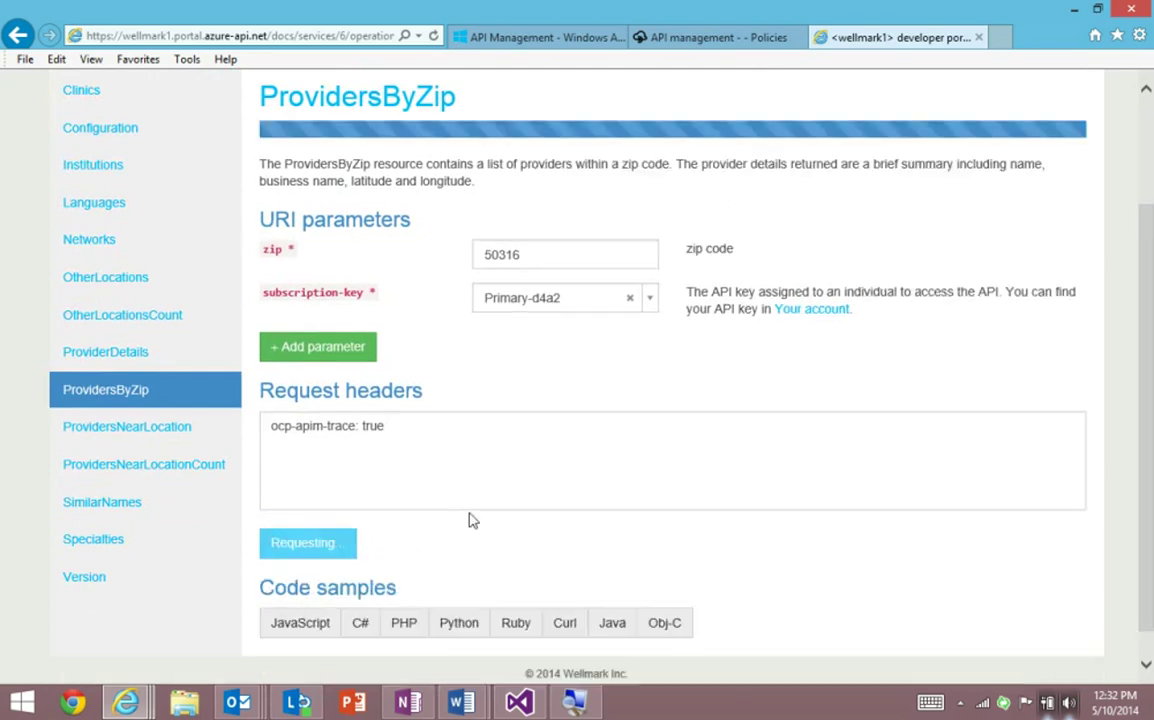
{"action": "left_click", "coordinate": [325, 514]}
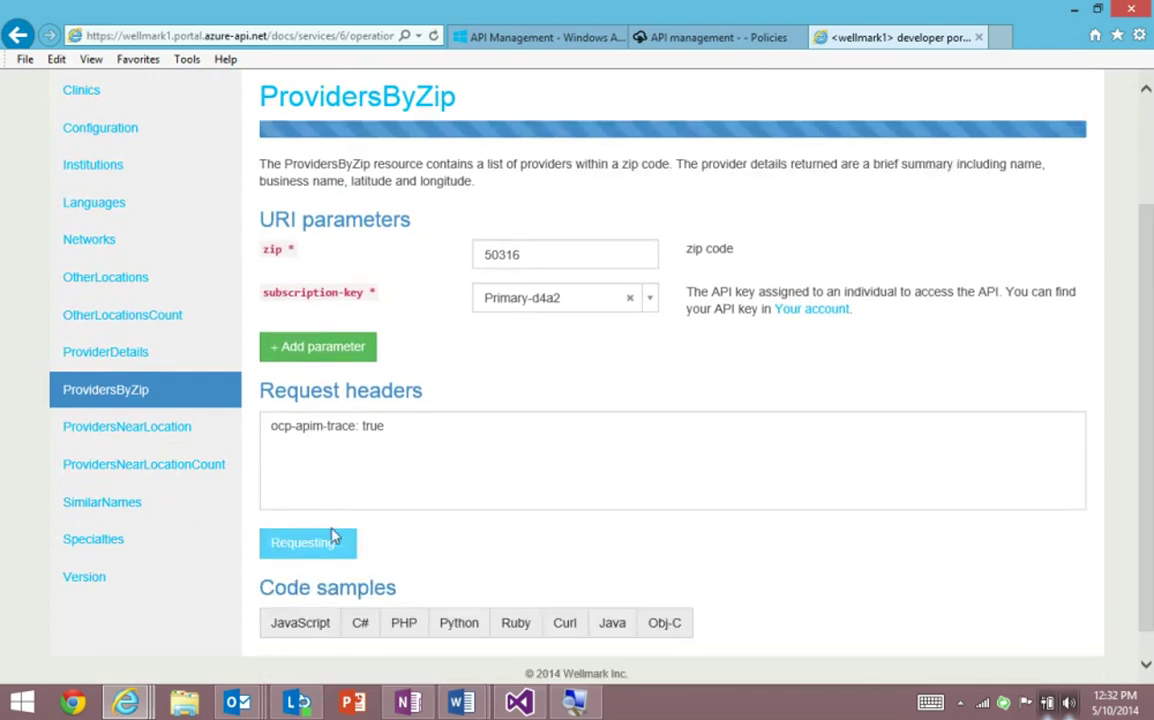
{"action": "left_click", "coordinate": [335, 515]}
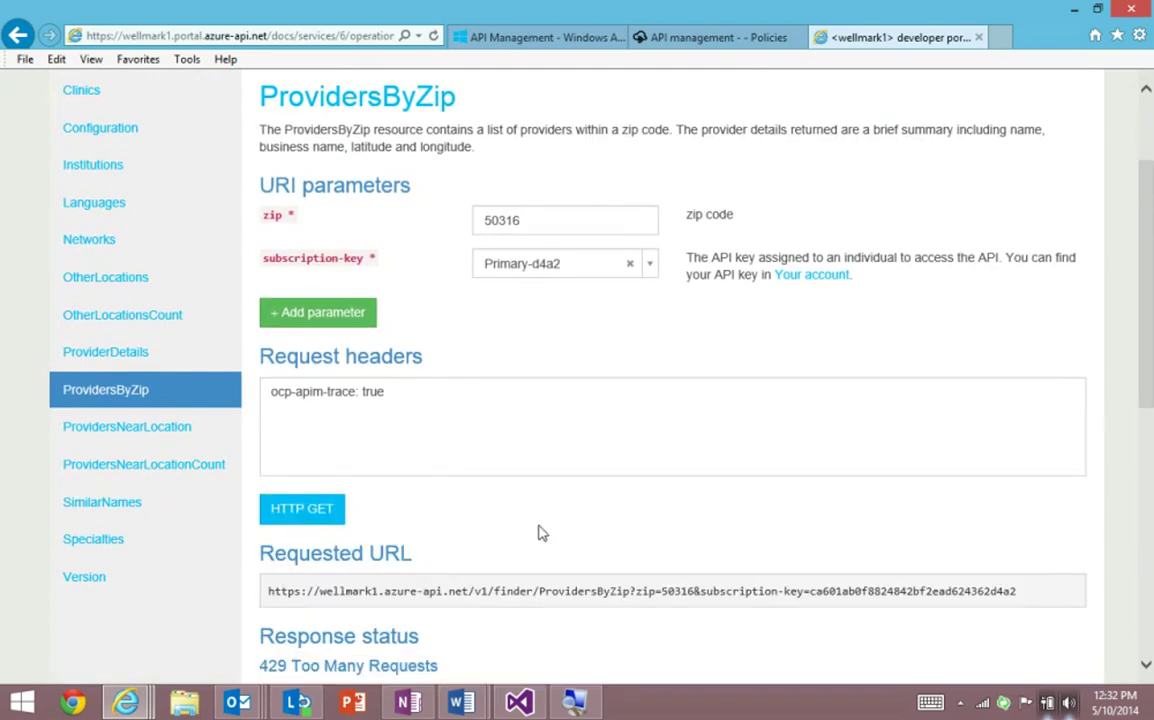
- Examine the response status, headers and message content of the latest ProvidersByZip request
{"action": "scroll", "coordinate": [545, 531], "scroll_direction": "down", "scroll_amount": 3}
{"action": "left_click_drag", "start_coordinate": [259, 483], "coordinate": [452, 500]}
{"action": "left_click", "coordinate": [535, 483]}
{"action": "scroll", "coordinate": [510, 464], "scroll_direction": "down", "scroll_amount": 5}
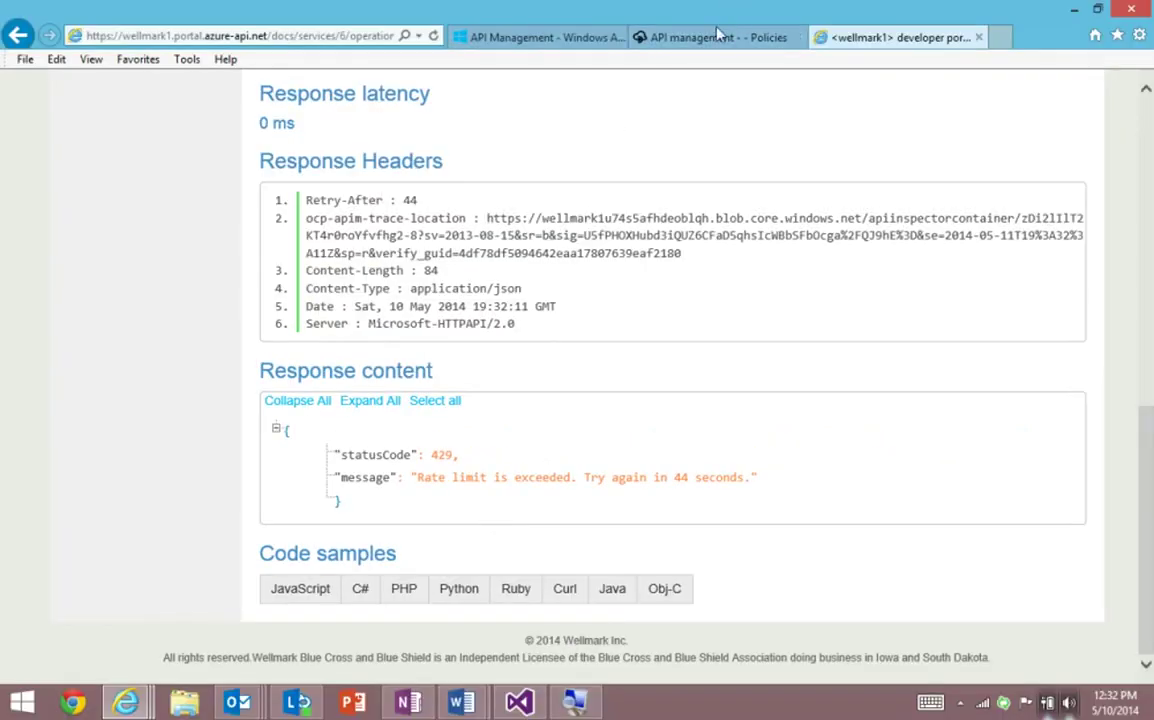
- Return to the API Management admin portal and review the analytics overview's Usage / Health chart, top developers and top products
{"action": "left_click", "coordinate": [716, 37]}
{"action": "left_click", "coordinate": [137, 176]}
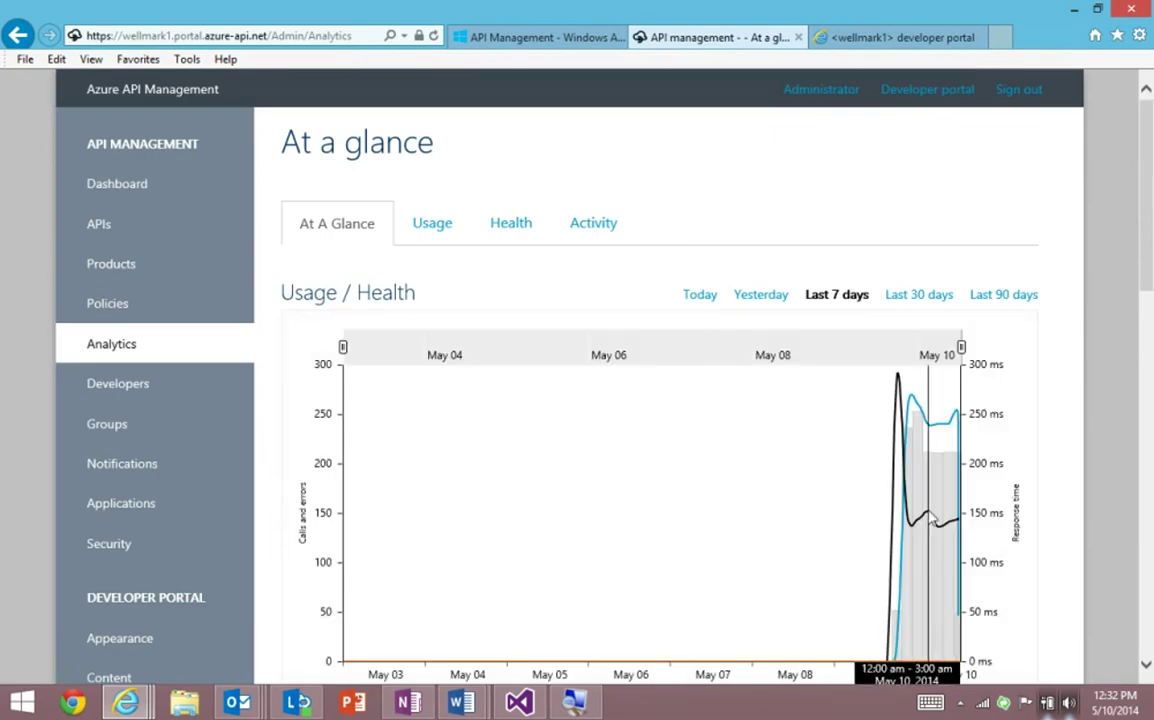
{"action": "scroll", "coordinate": [910, 521], "scroll_direction": "down", "scroll_amount": 2}
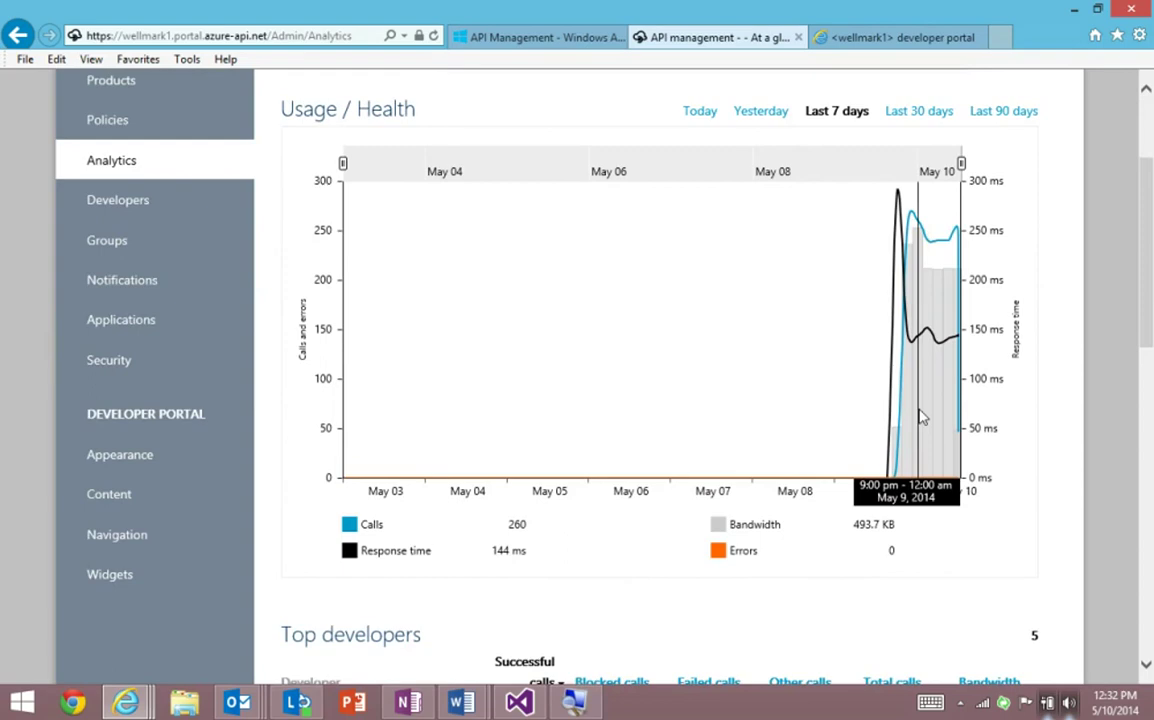
{"action": "scroll", "coordinate": [911, 509], "scroll_direction": "down", "scroll_amount": 2}
{"action": "scroll", "coordinate": [900, 430], "scroll_direction": "down", "scroll_amount": 2}
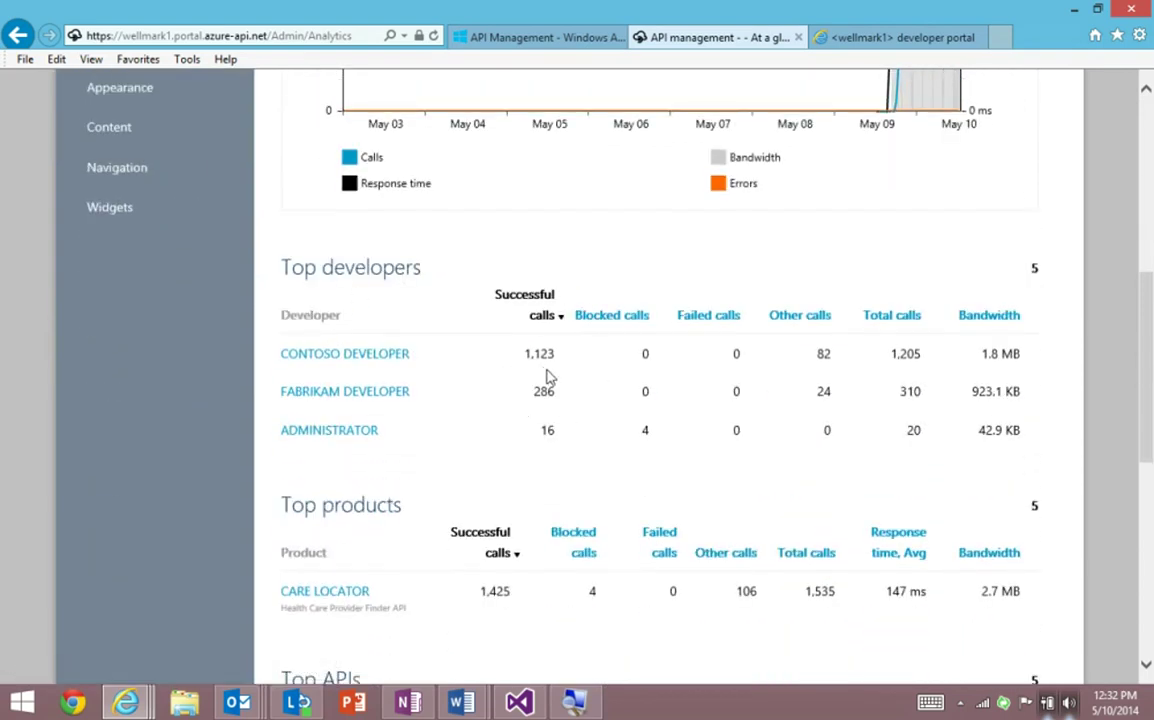
{"action": "scroll", "coordinate": [560, 405], "scroll_direction": "up", "scroll_amount": 6}
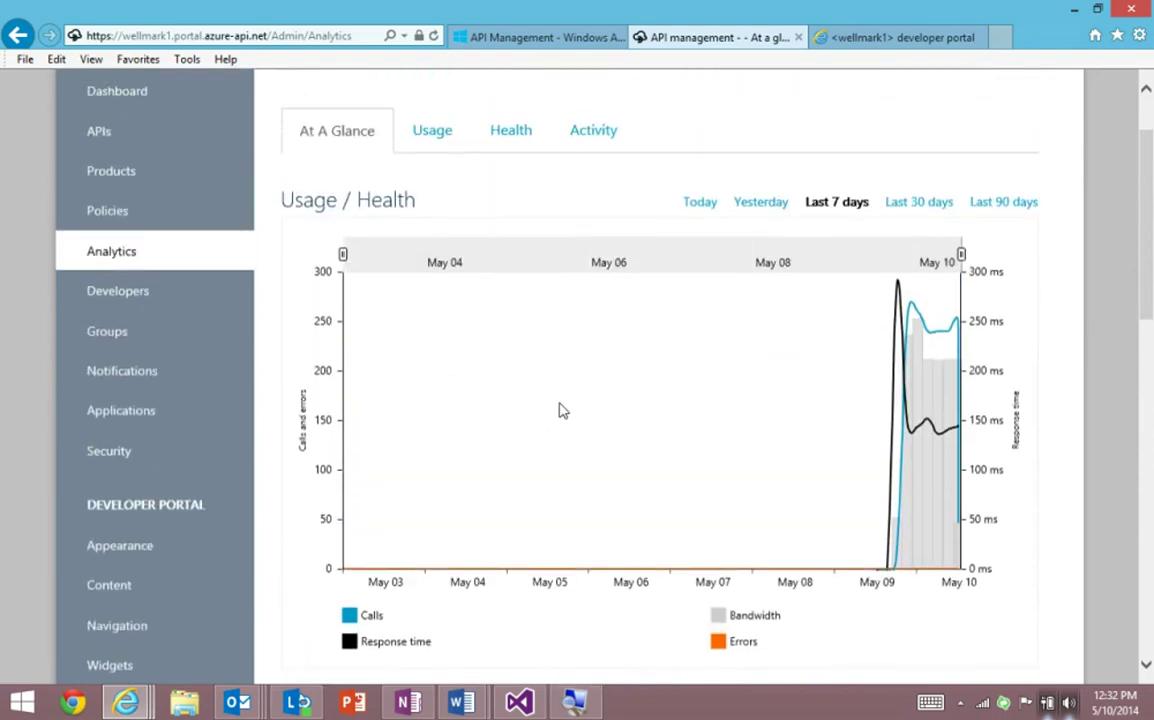
- Open the usage analytics for the last 7 days and drill into the United States on the Calls world map
{"action": "left_click", "coordinate": [440, 229]}
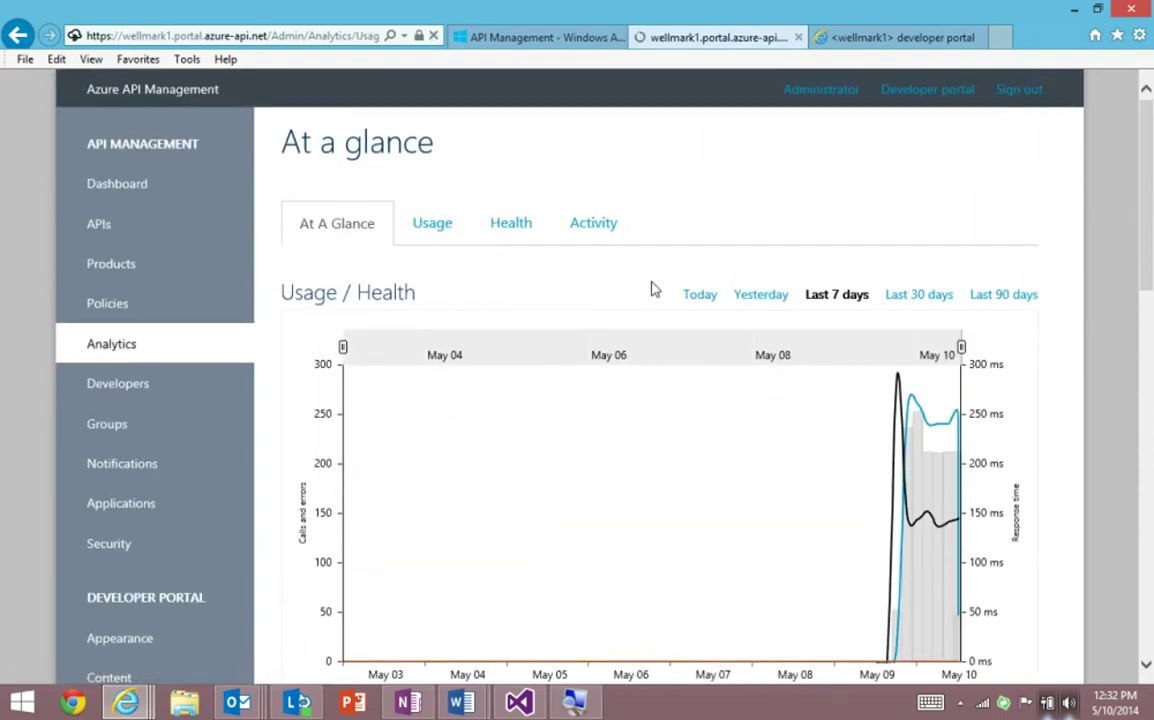
{"action": "scroll", "coordinate": [819, 214], "scroll_direction": "down", "scroll_amount": 3}
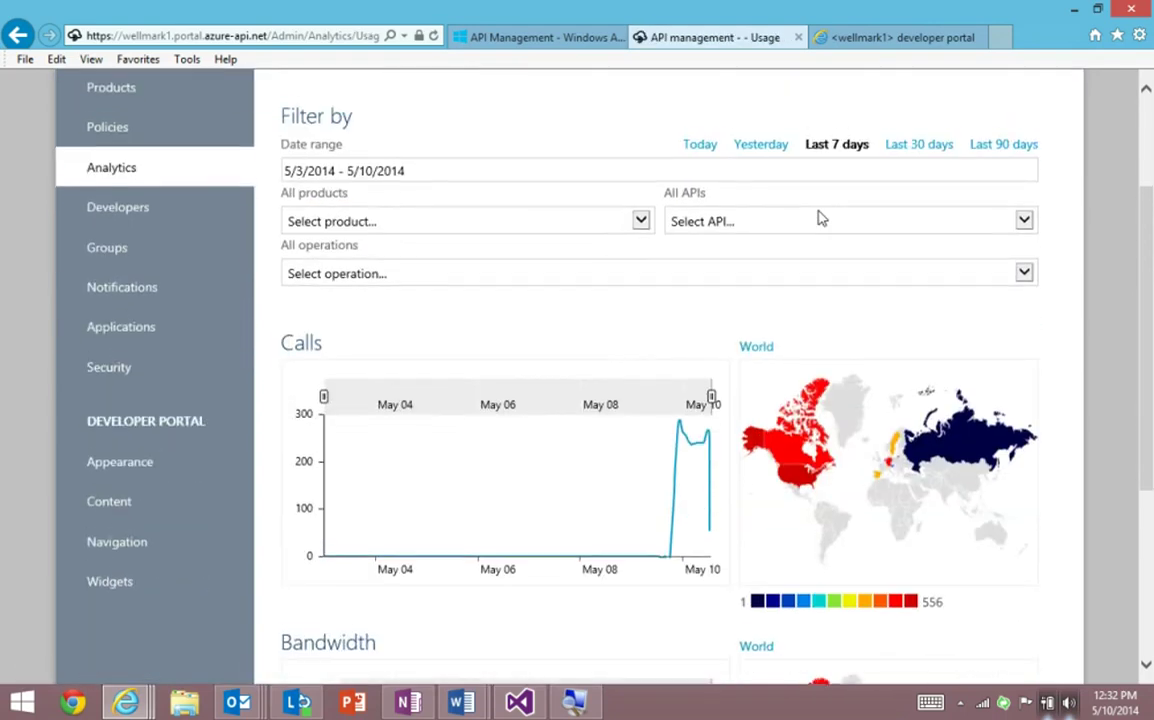
{"action": "scroll", "coordinate": [780, 258], "scroll_direction": "down", "scroll_amount": 1}
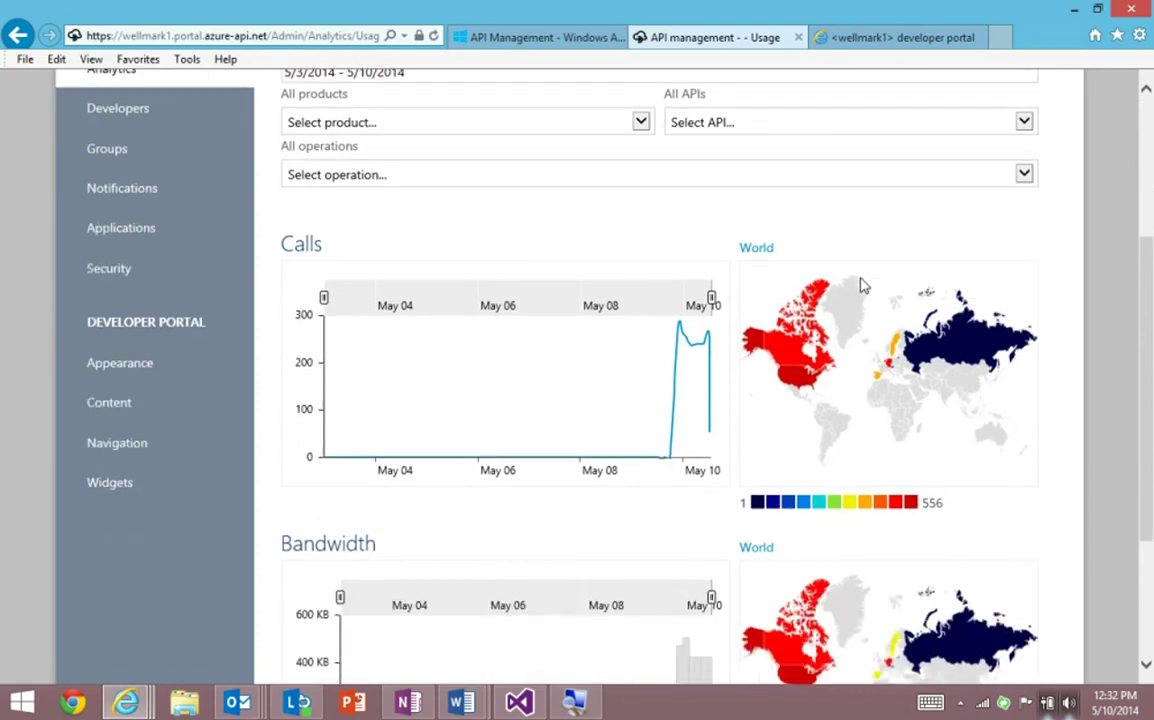
{"action": "left_click", "coordinate": [801, 391]}
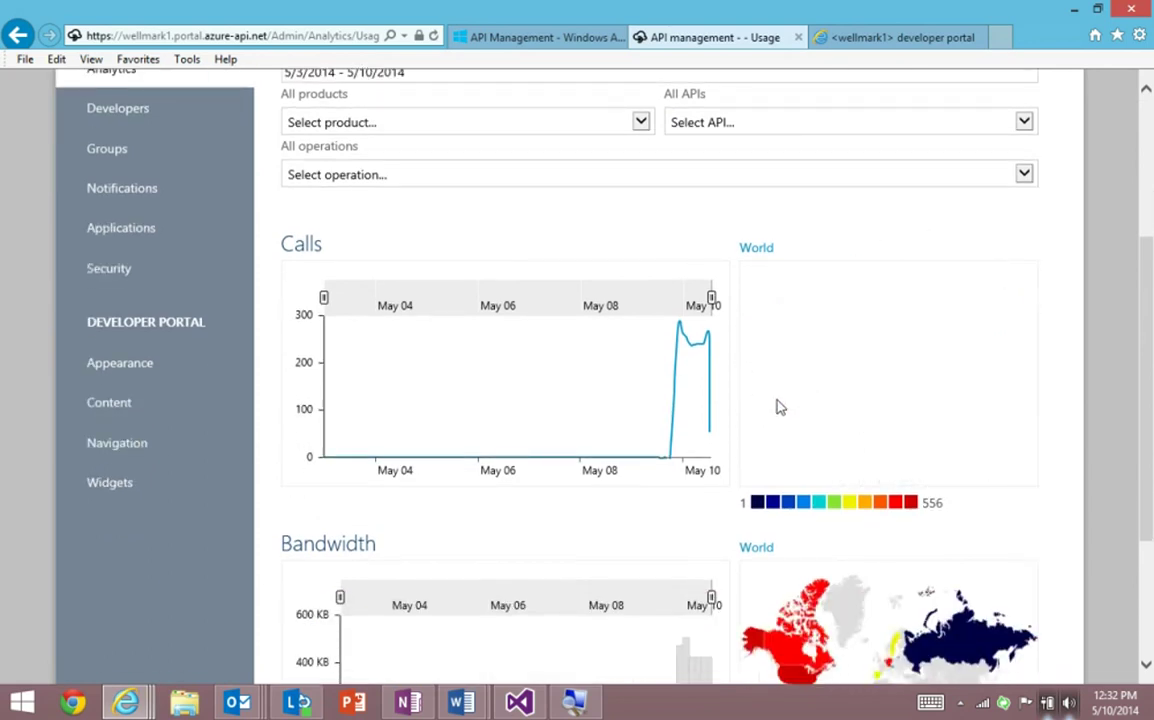